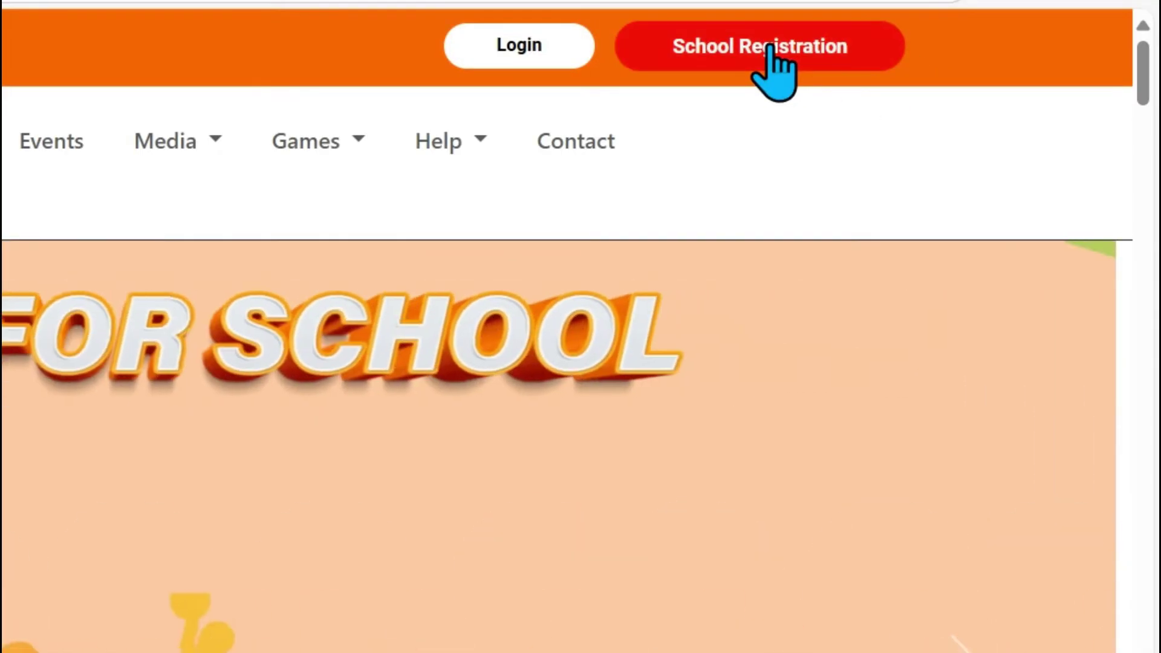
Open the request form for school registration from the site's home page
click(767, 45)
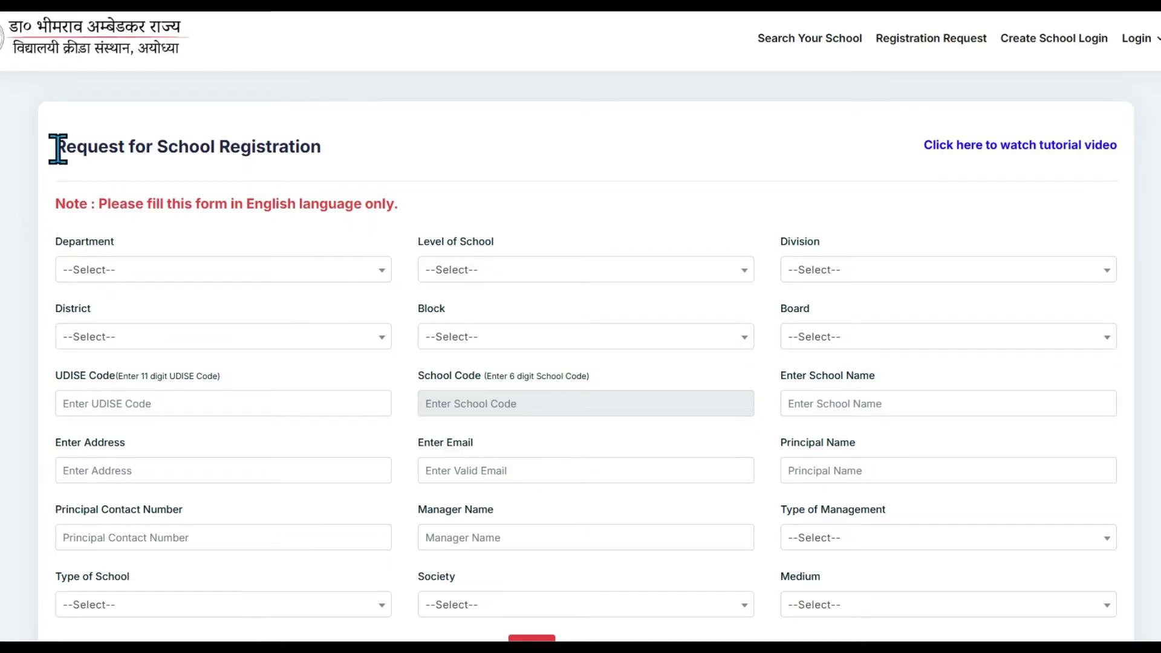
drag(55, 147, 325, 148)
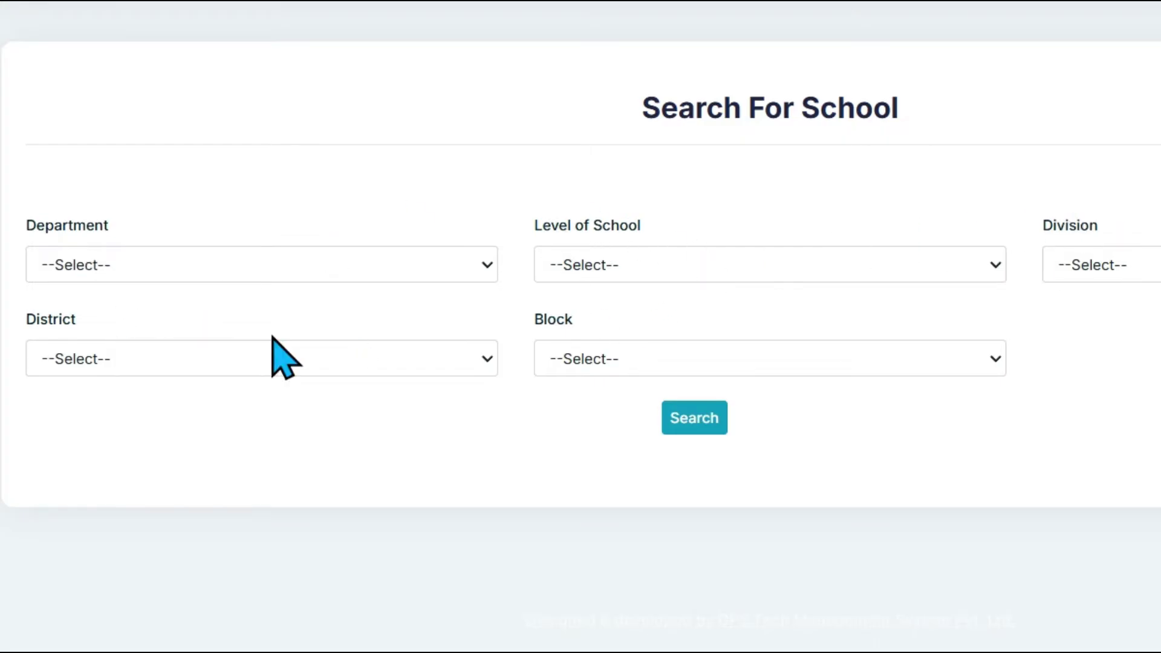
Search for the school by department, level, division, district and block, and review the registration request status of the listed schools
click(1155, 265)
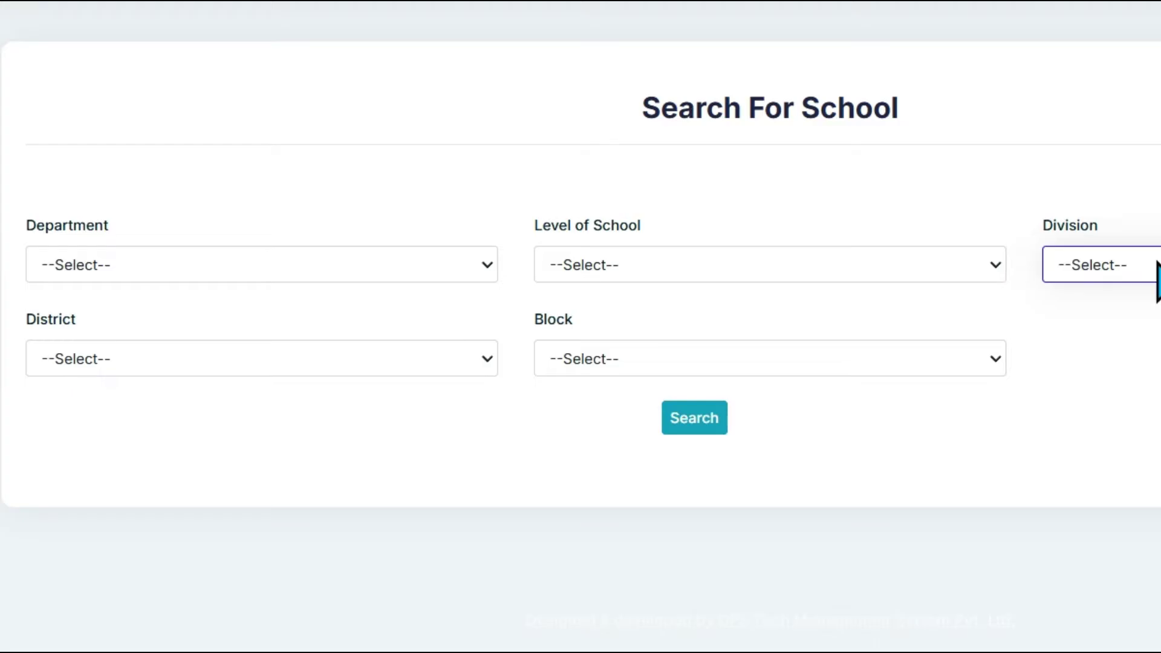
click(1156, 175)
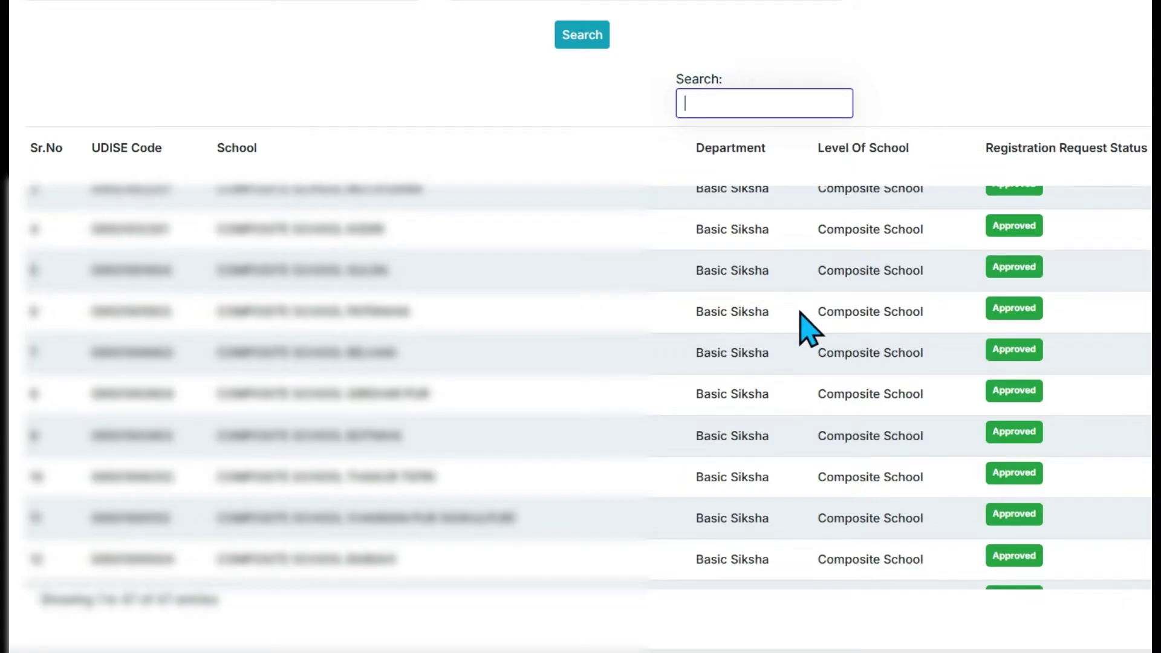
scroll(787, 360, down, 2)
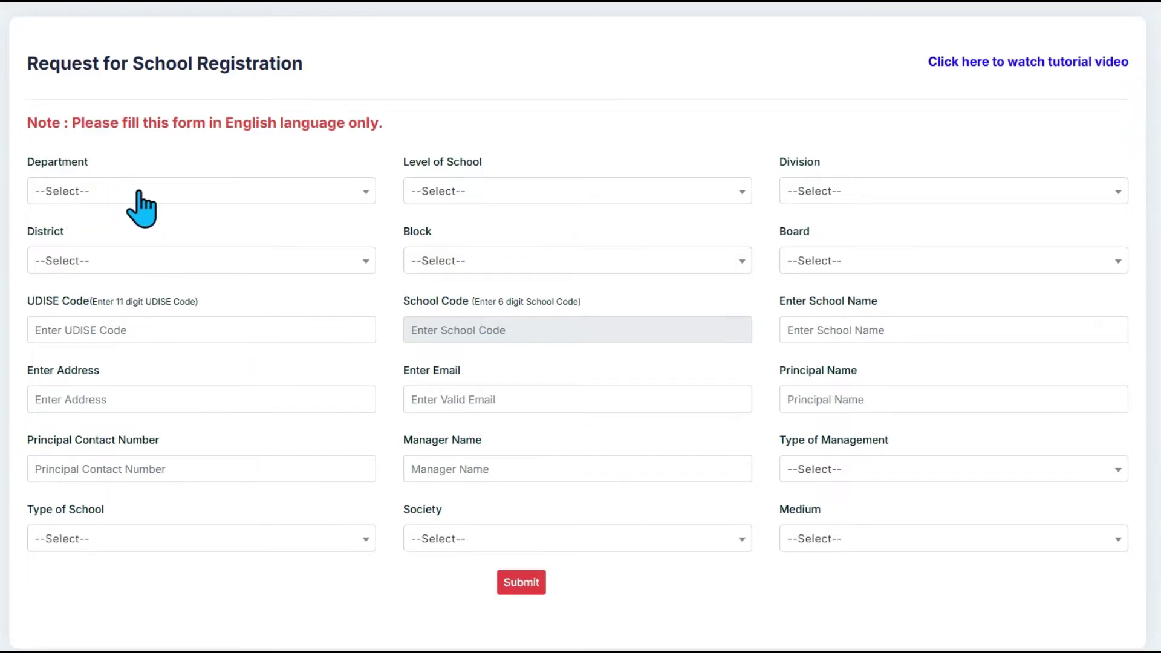
Examine the registration form's department and board options and its UDISE code, school name, address and email fields
click(90, 195)
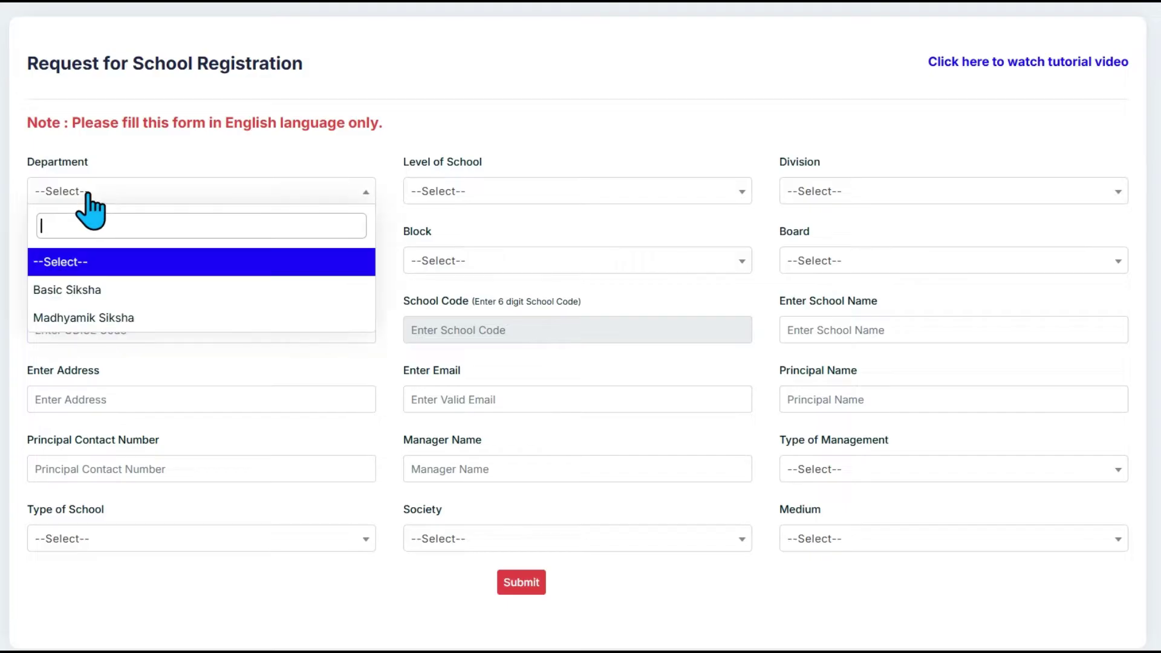
click(217, 153)
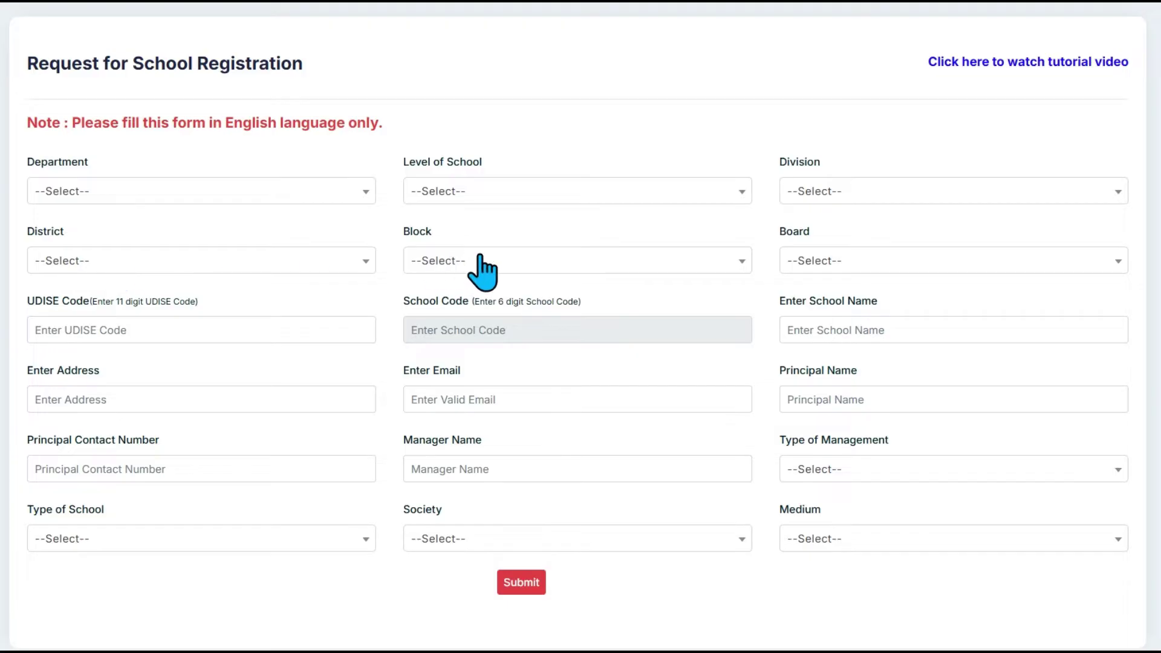
click(861, 266)
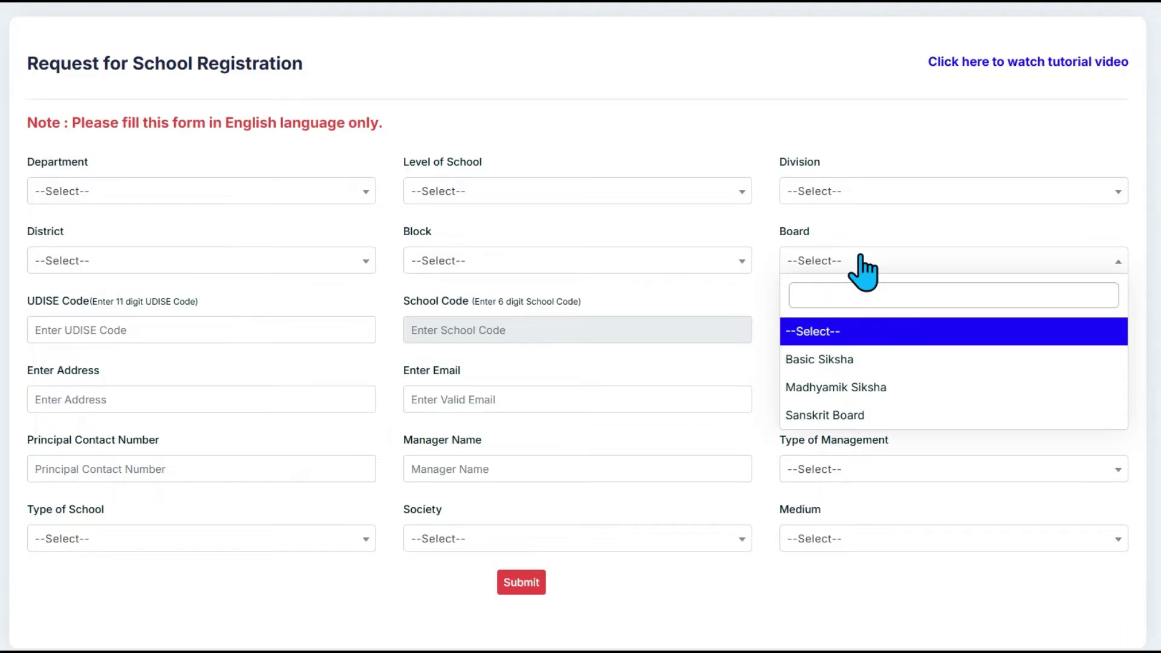
click(869, 234)
click(84, 325)
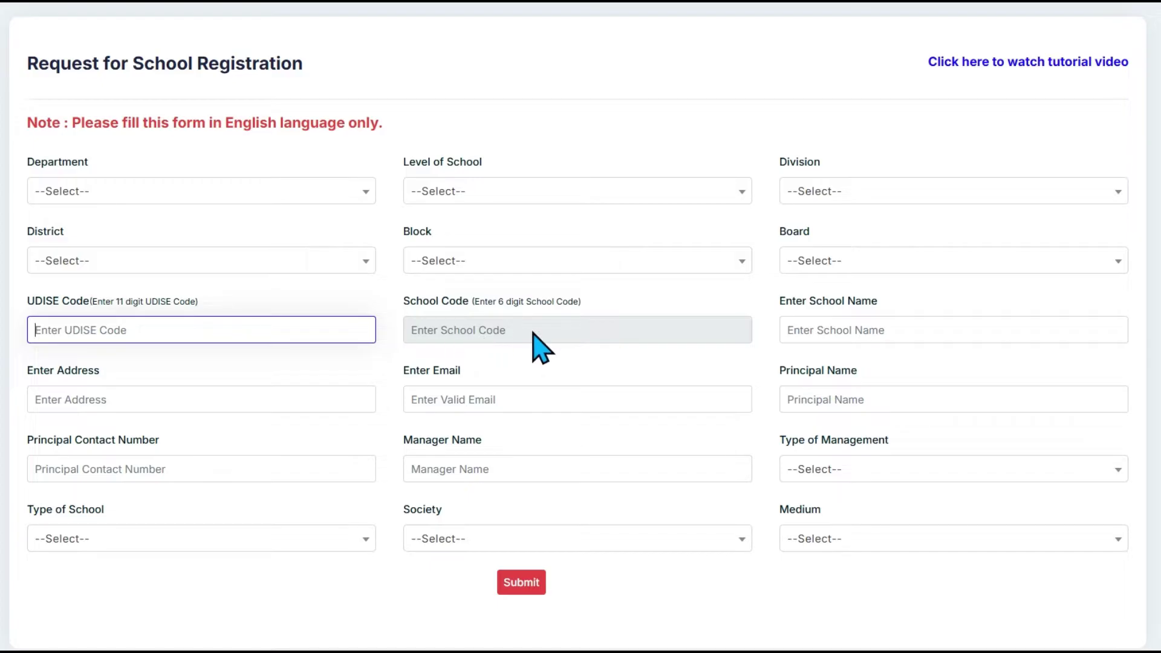
click(838, 332)
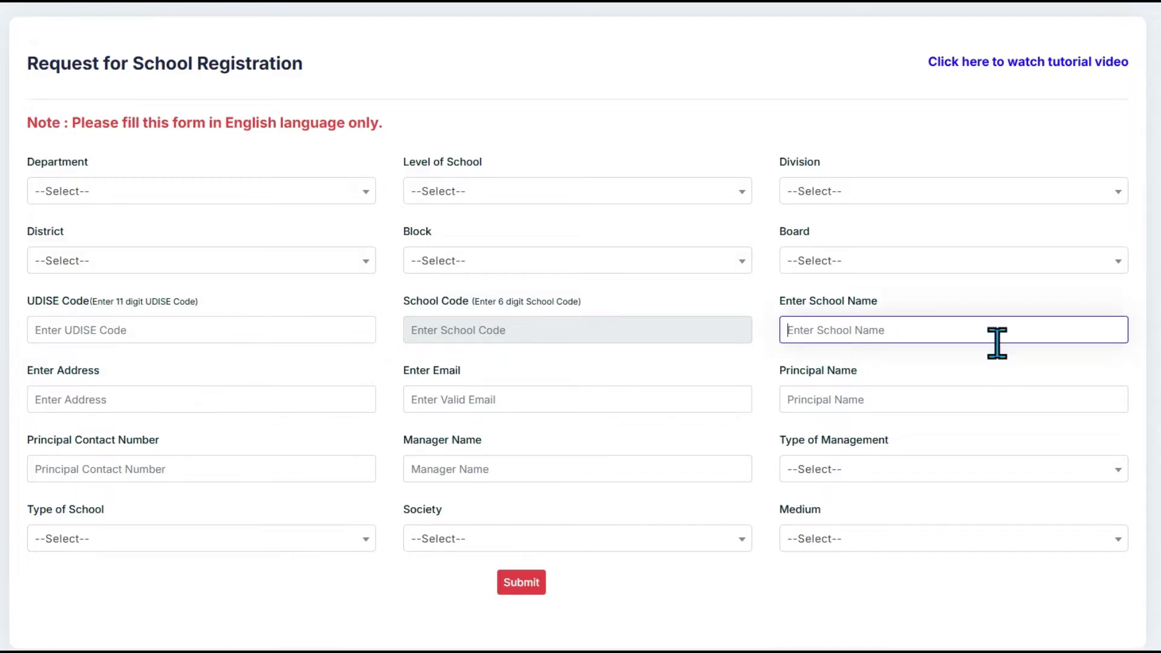
click(84, 398)
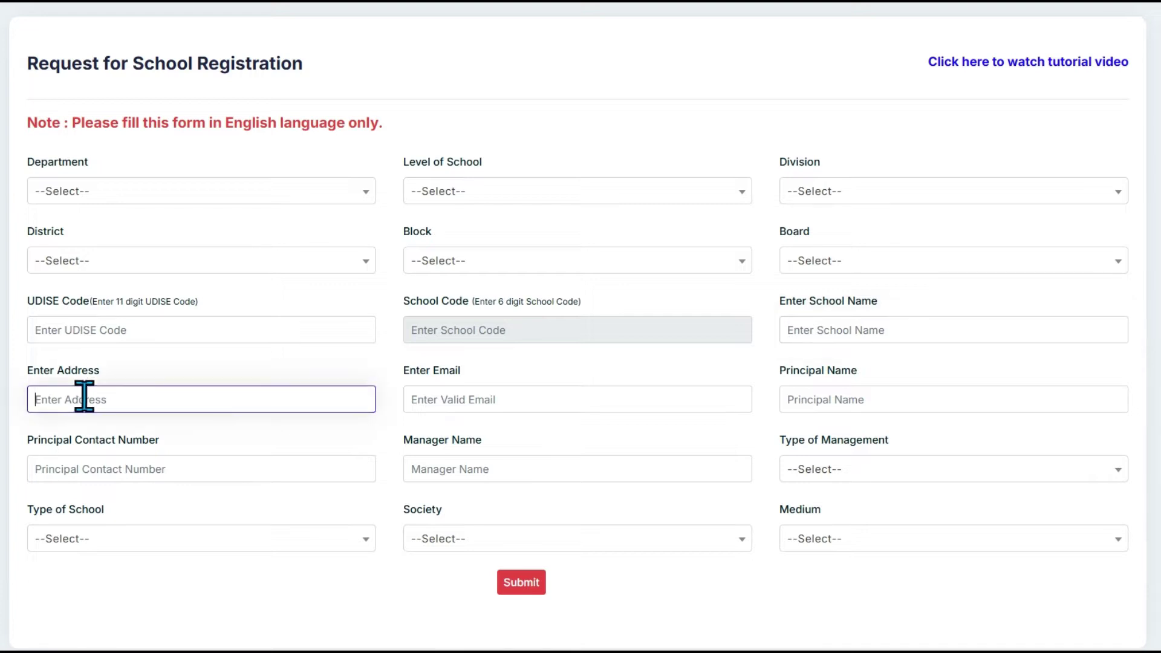
click(499, 401)
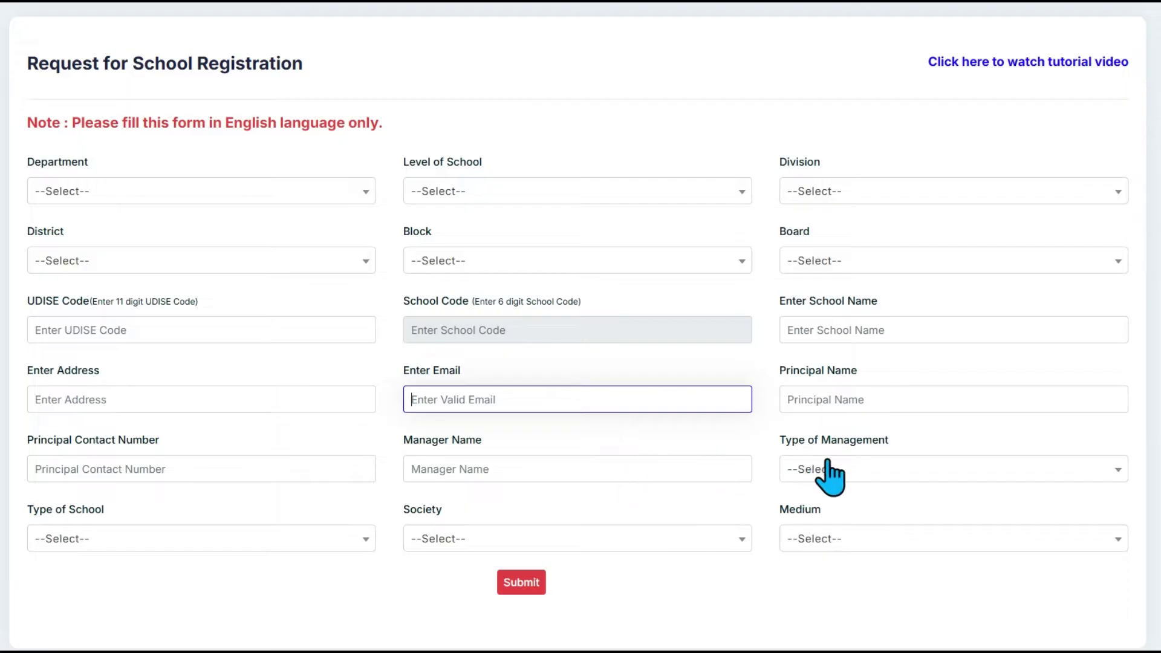
Examine the registration form's choices for type of management, type of school, society and medium, through to the end of the form
click(866, 478)
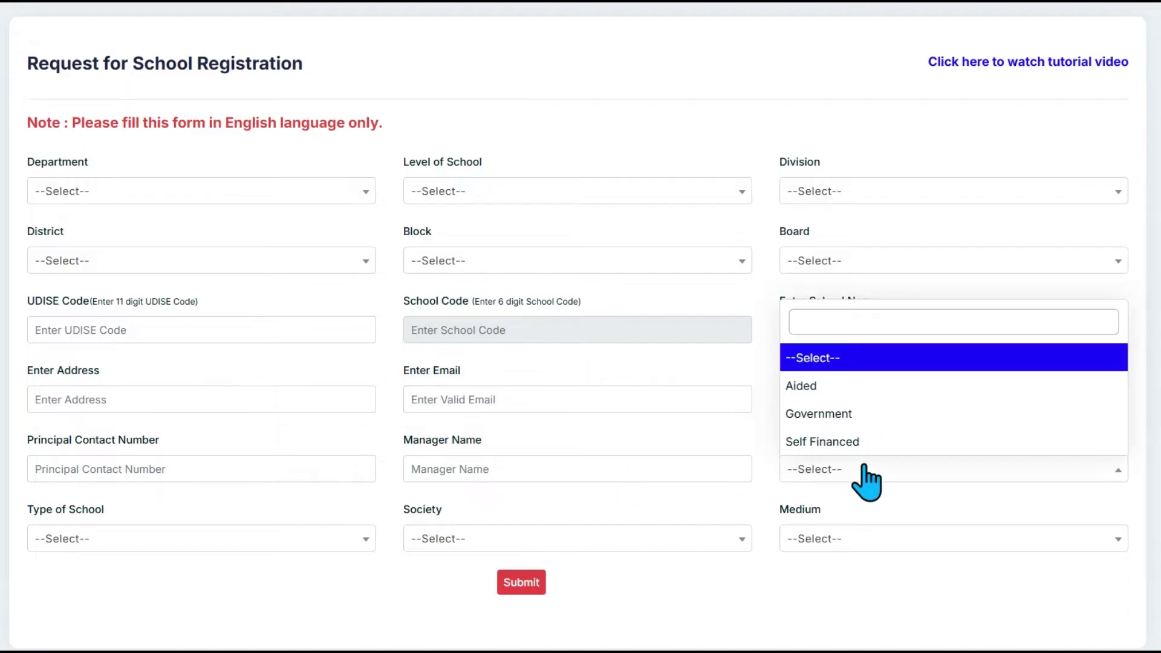
click(933, 500)
click(219, 543)
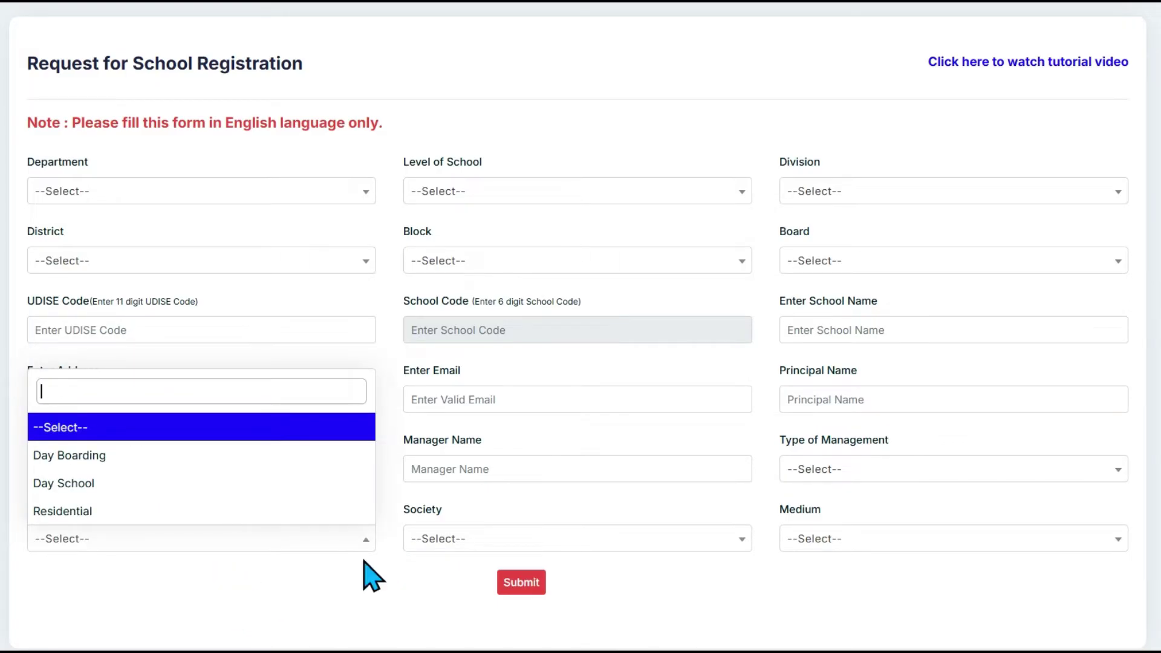
click(489, 537)
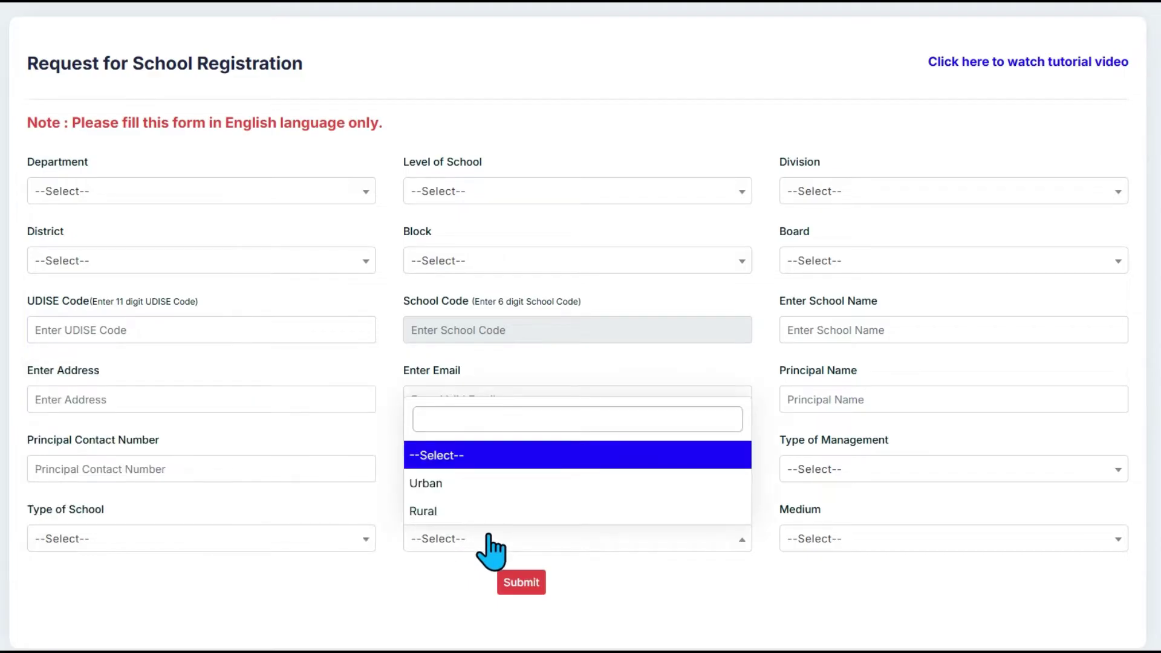
click(316, 576)
click(937, 543)
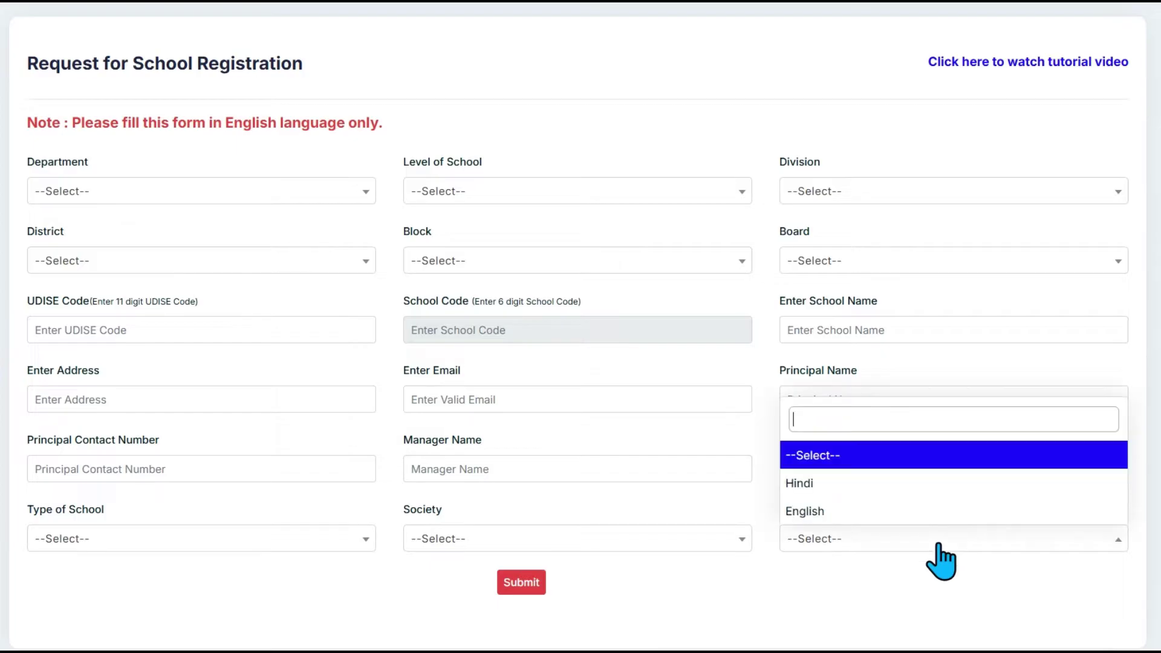
click(952, 575)
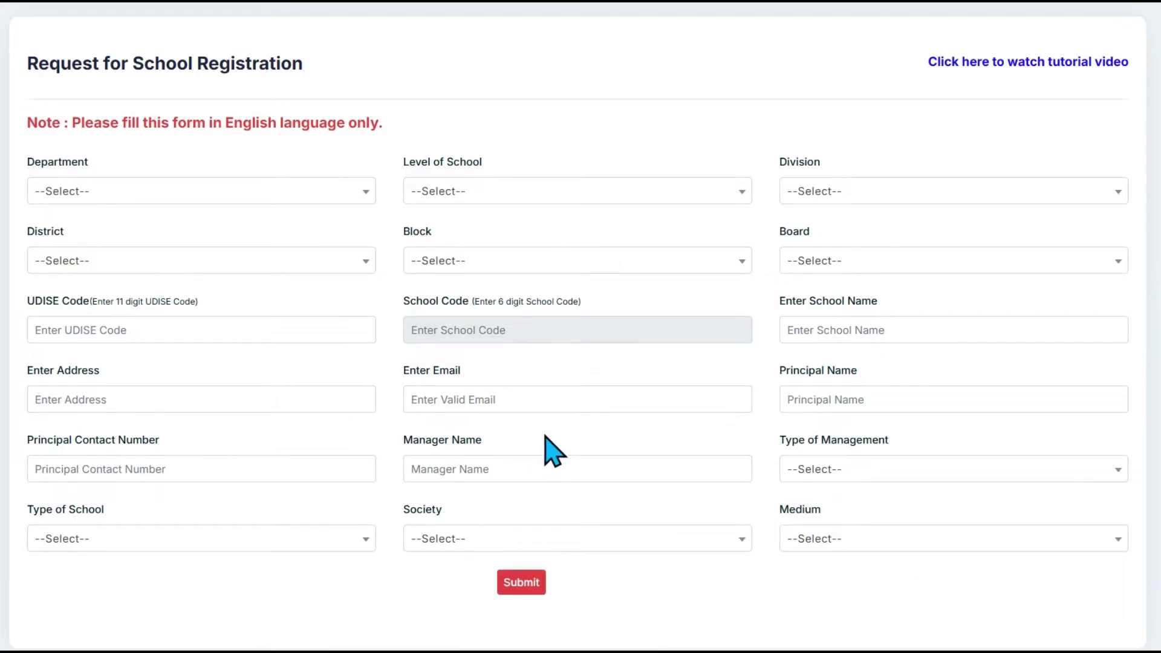
scroll(552, 450, down, 2)
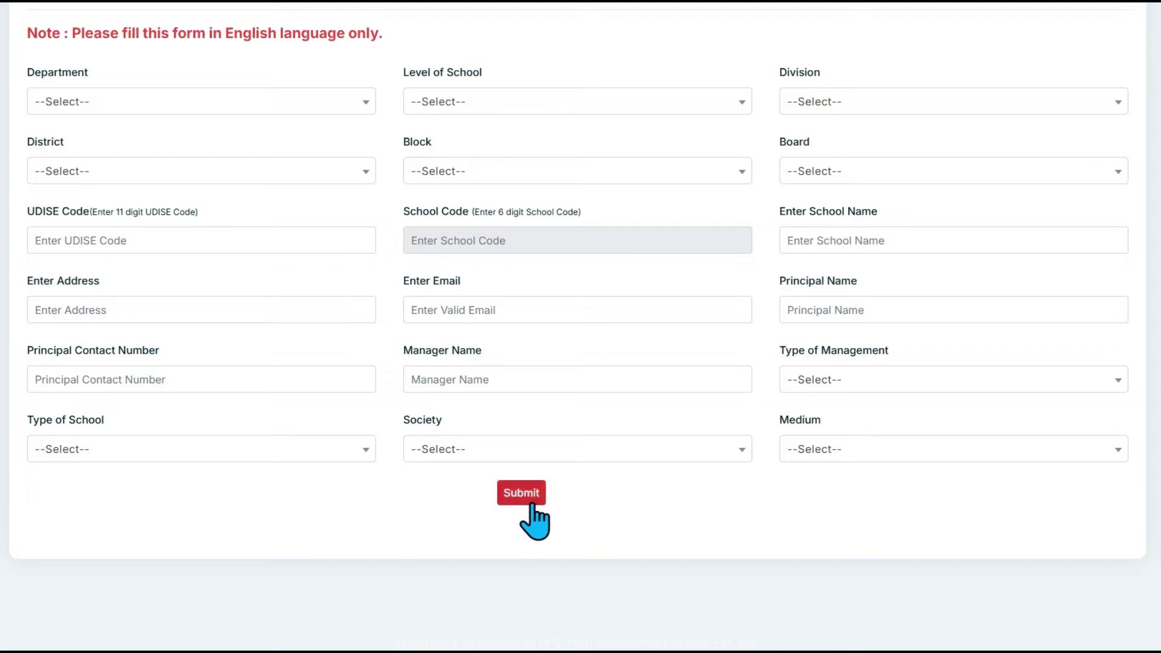
scroll(553, 517, up, 2)
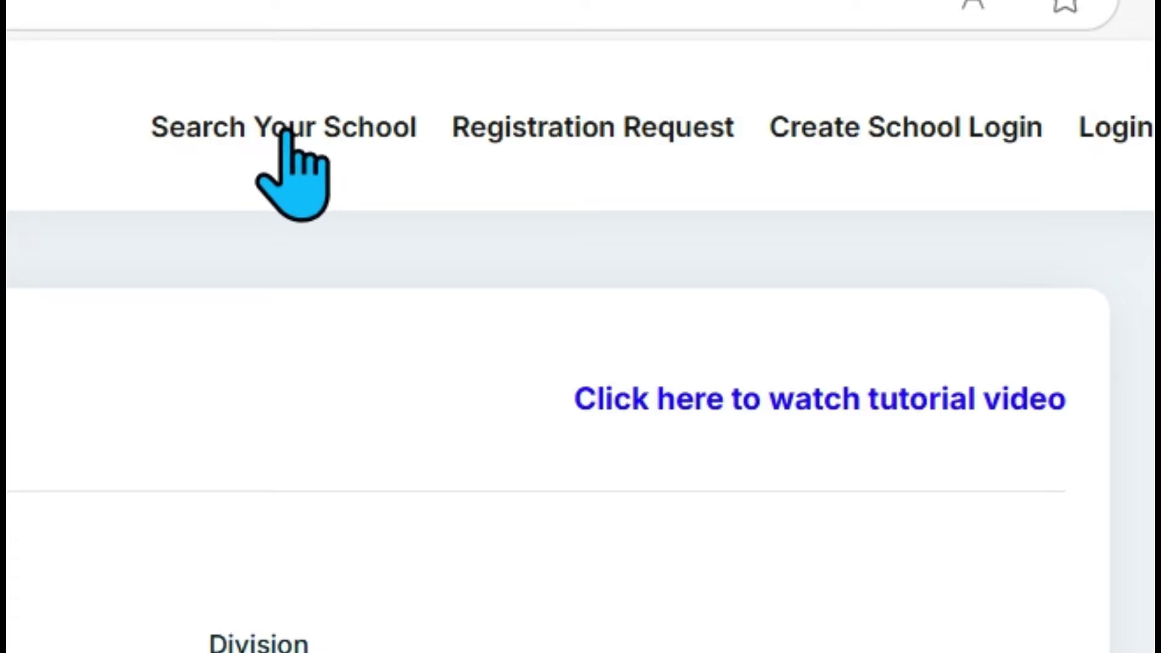
Visit the school search page and proceed to the page for creating a school login
click(285, 131)
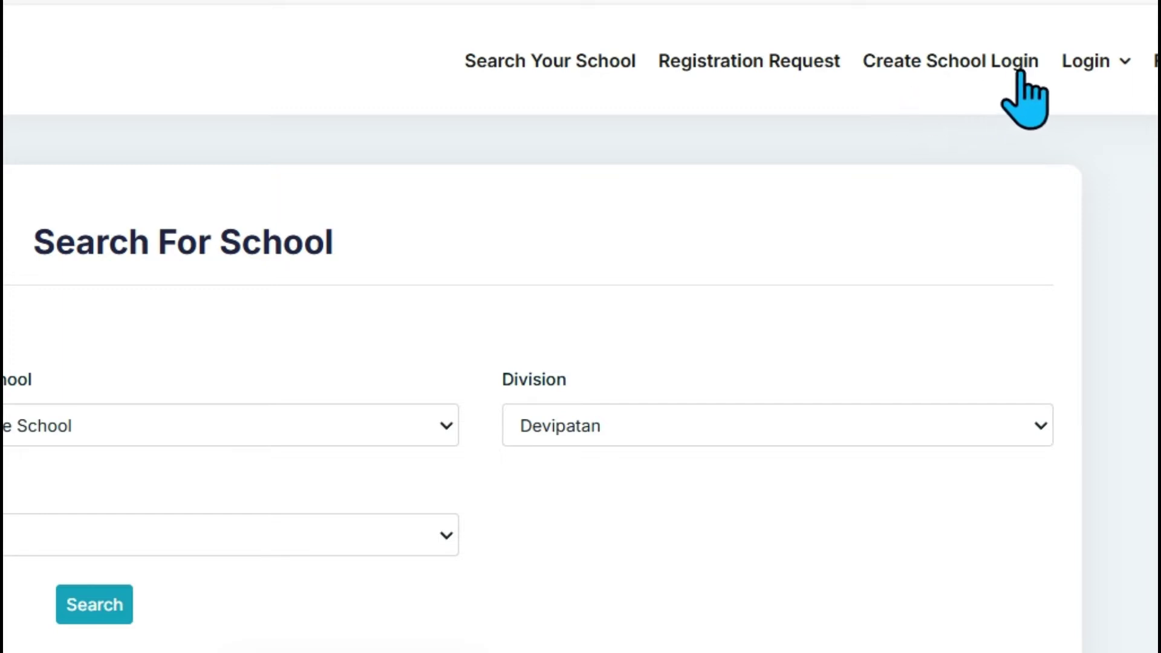
click(954, 69)
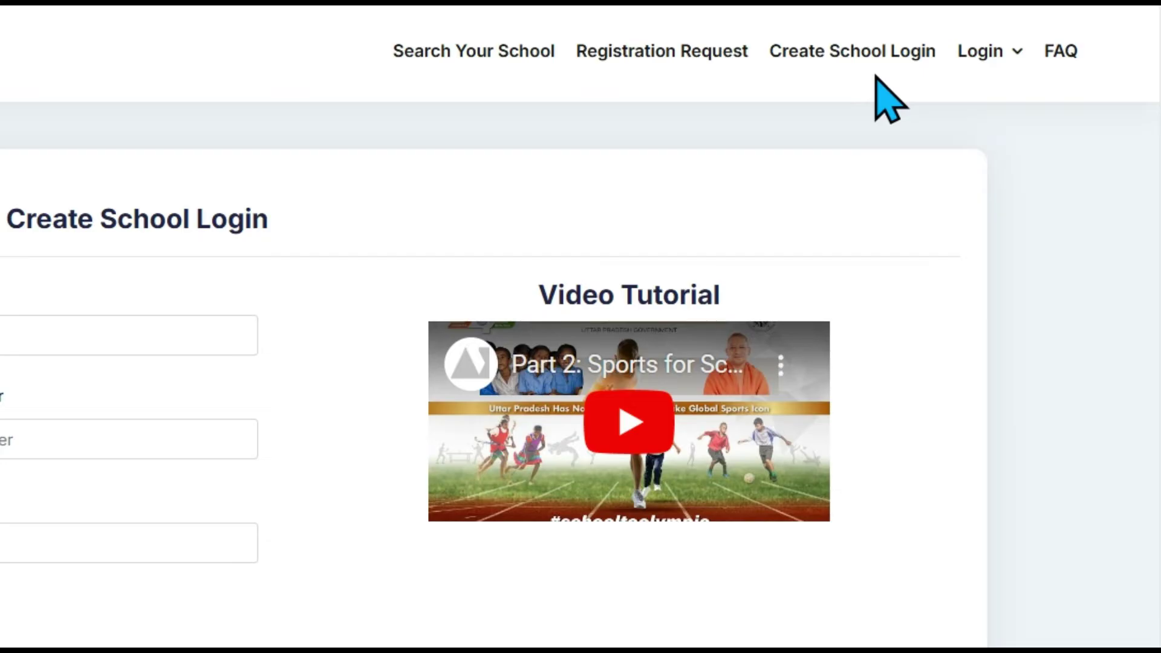
Open the login page for schools rather than the one for departments
click(997, 51)
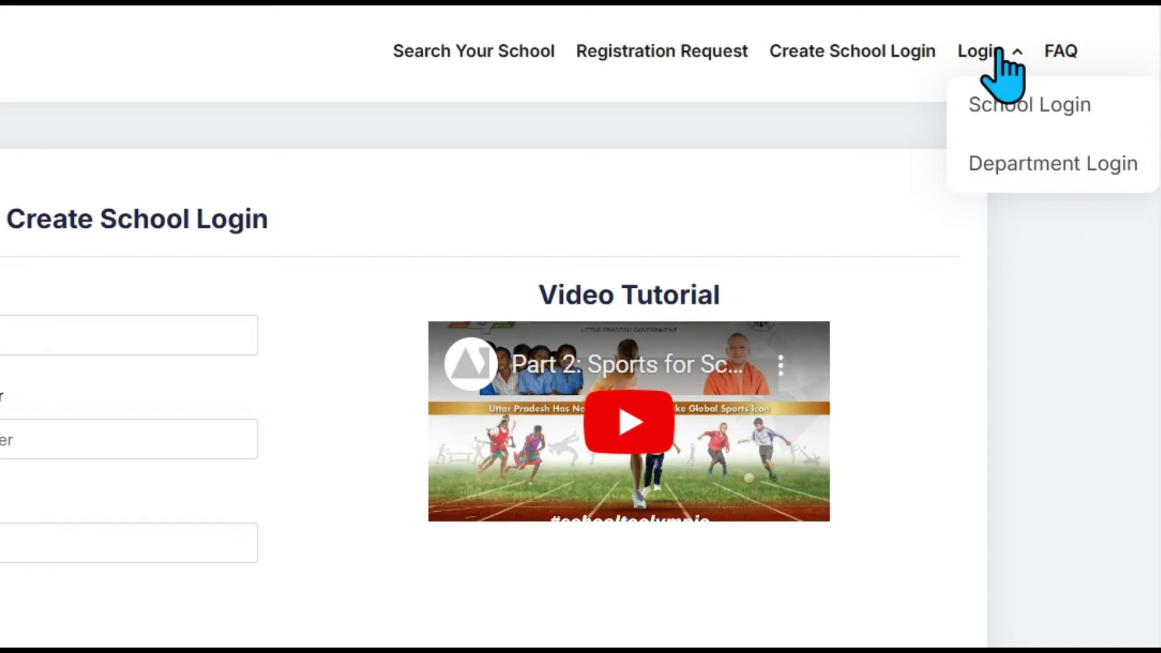
click(995, 104)
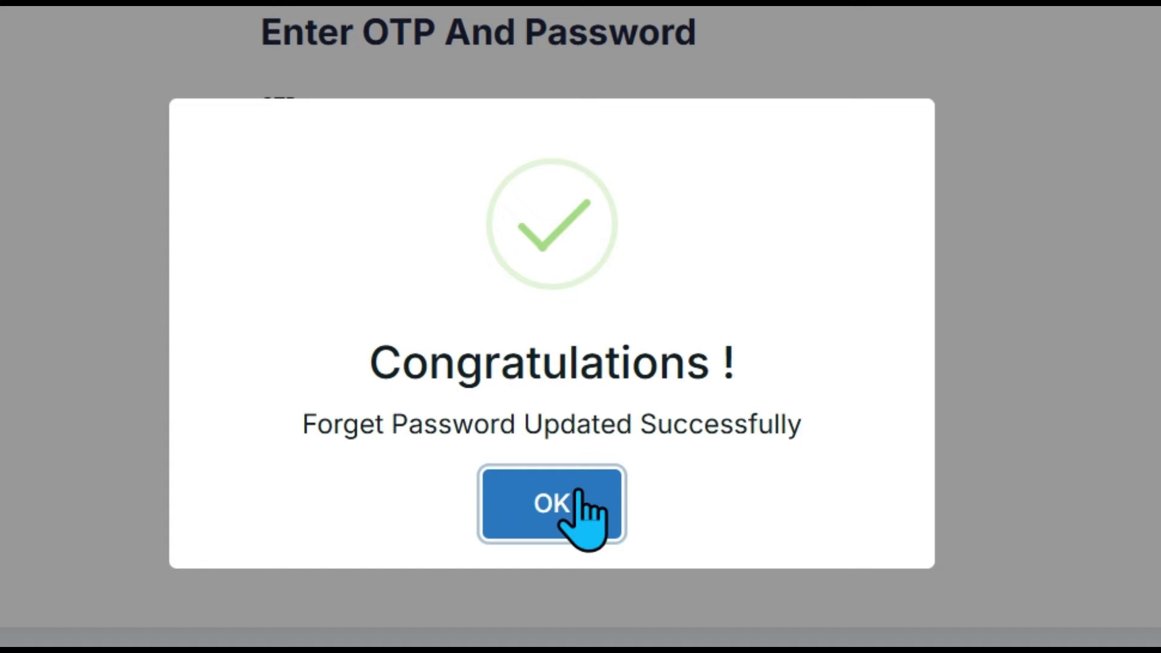
Dismiss the password update message and verify the school's email with the OTP
click(612, 531)
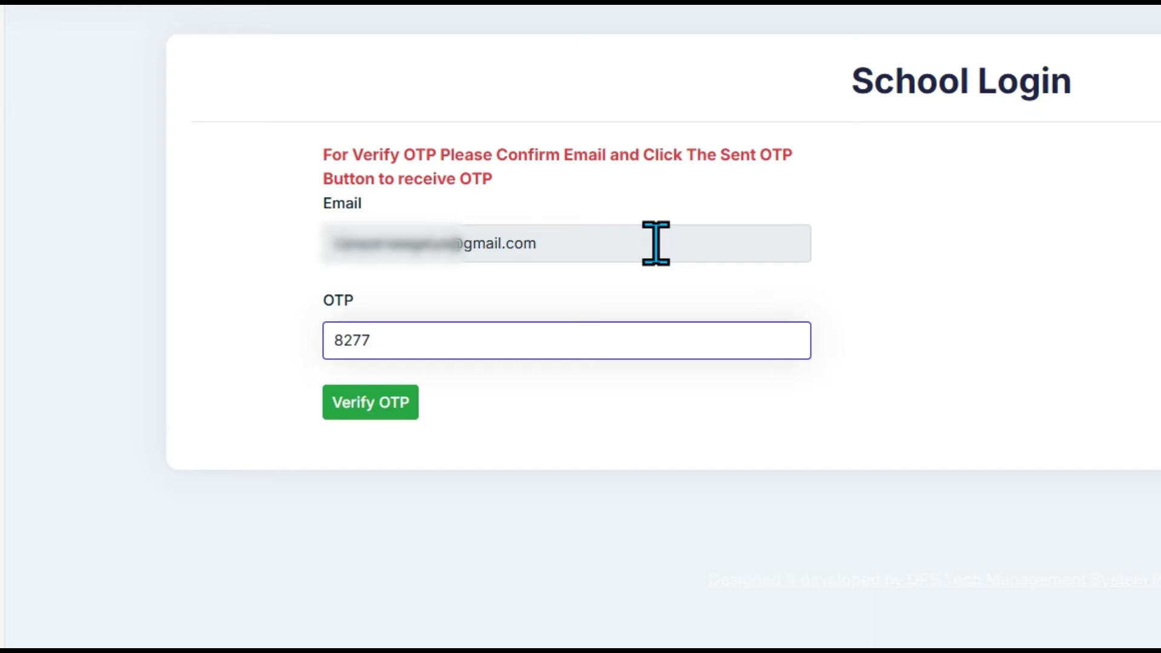
click(401, 424)
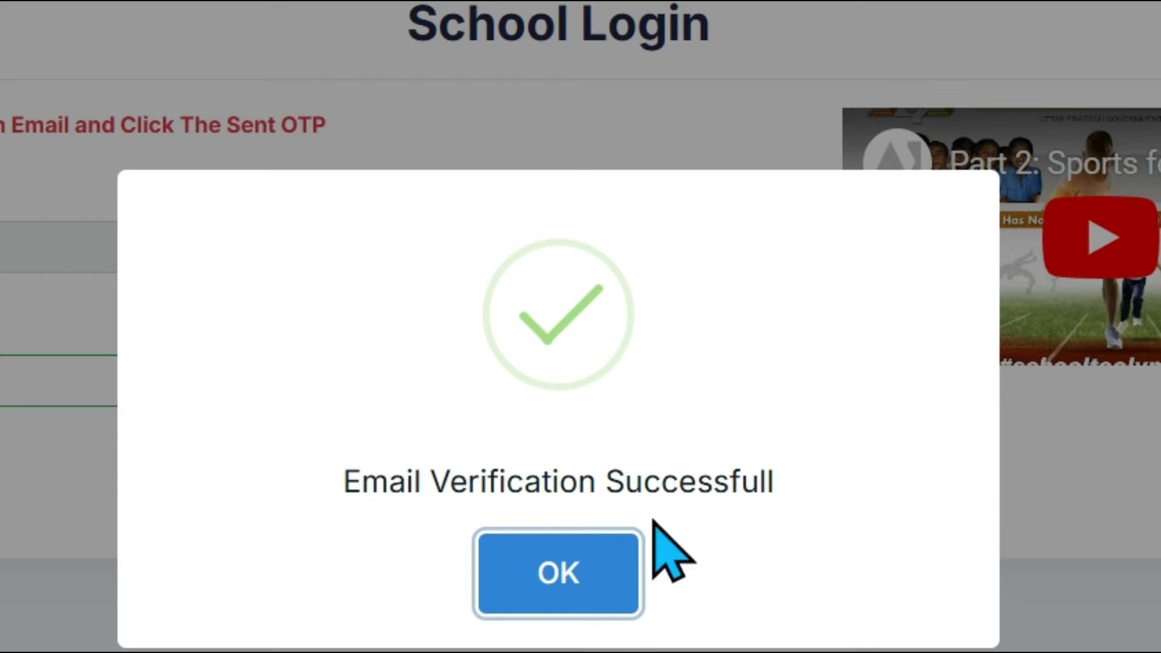
click(557, 598)
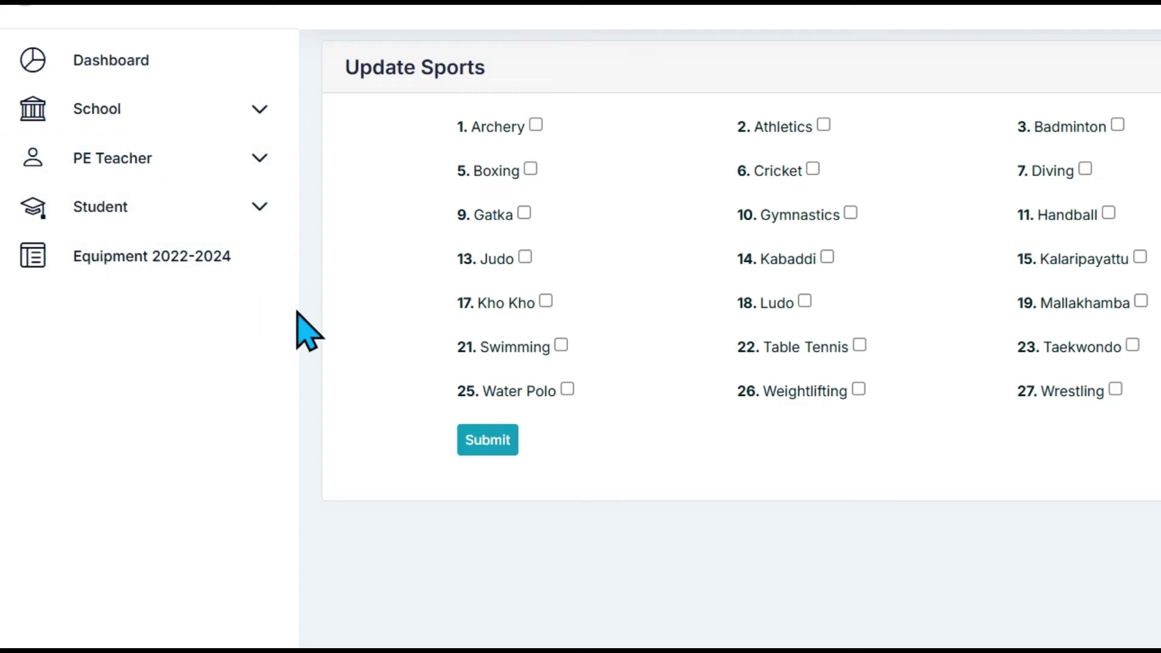
Open the school's Equipment 2022-2024 details and acknowledge the update reminder
click(138, 266)
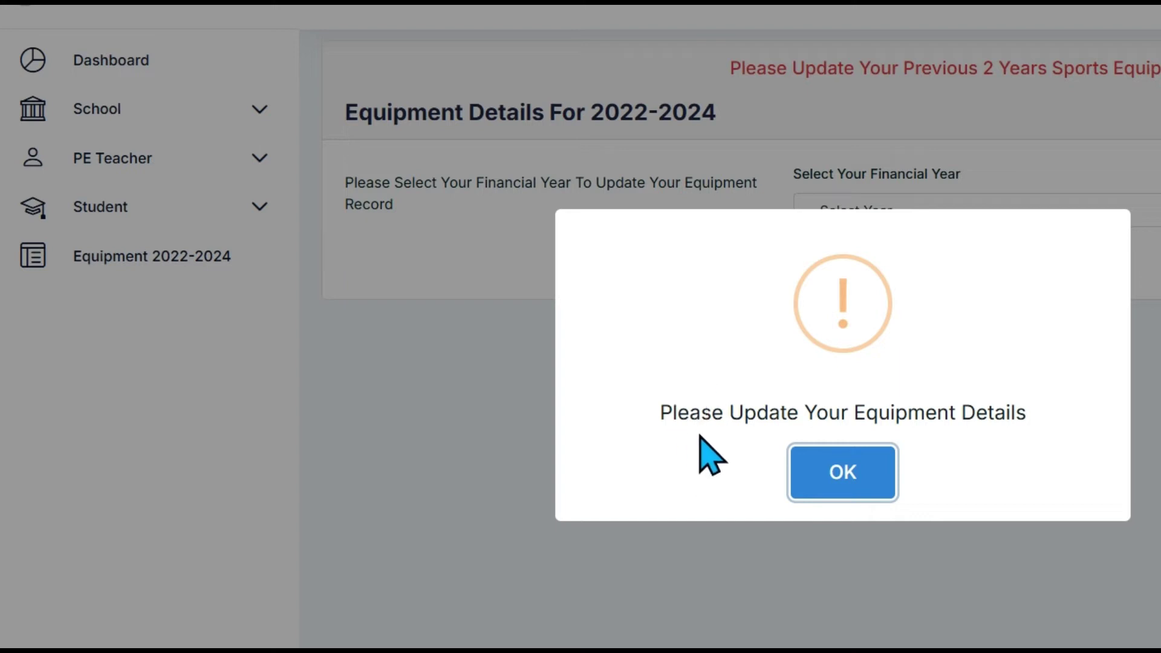
click(845, 492)
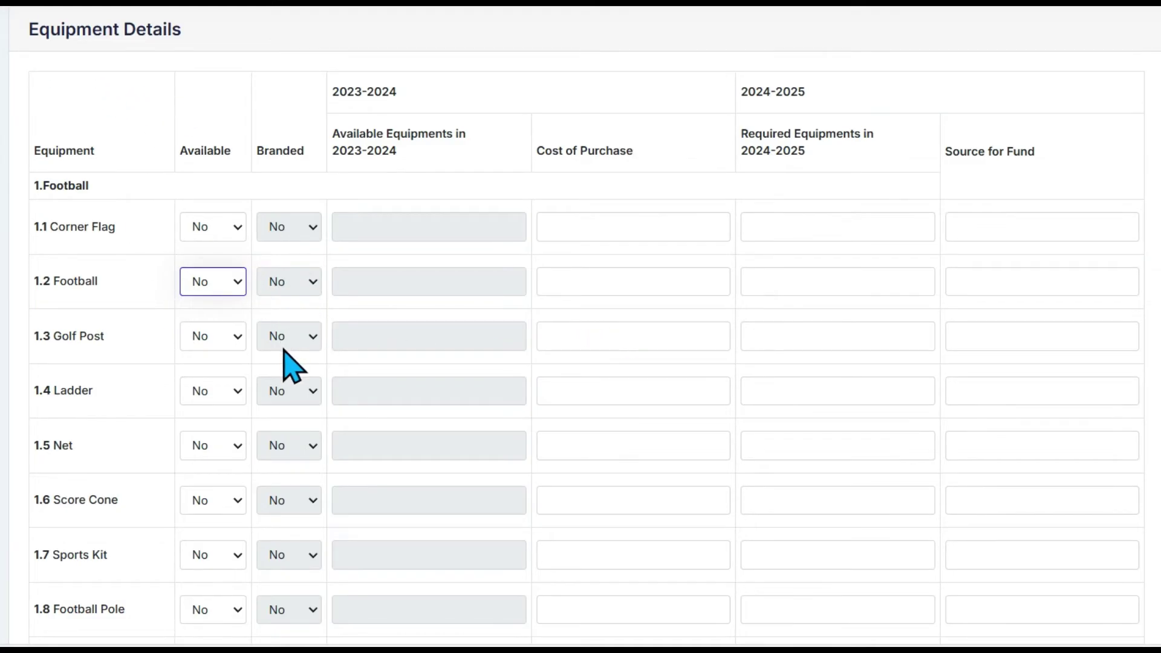
Set both Available and Branded to Yes for the 1.2 Football equipment item
click(225, 286)
click(213, 339)
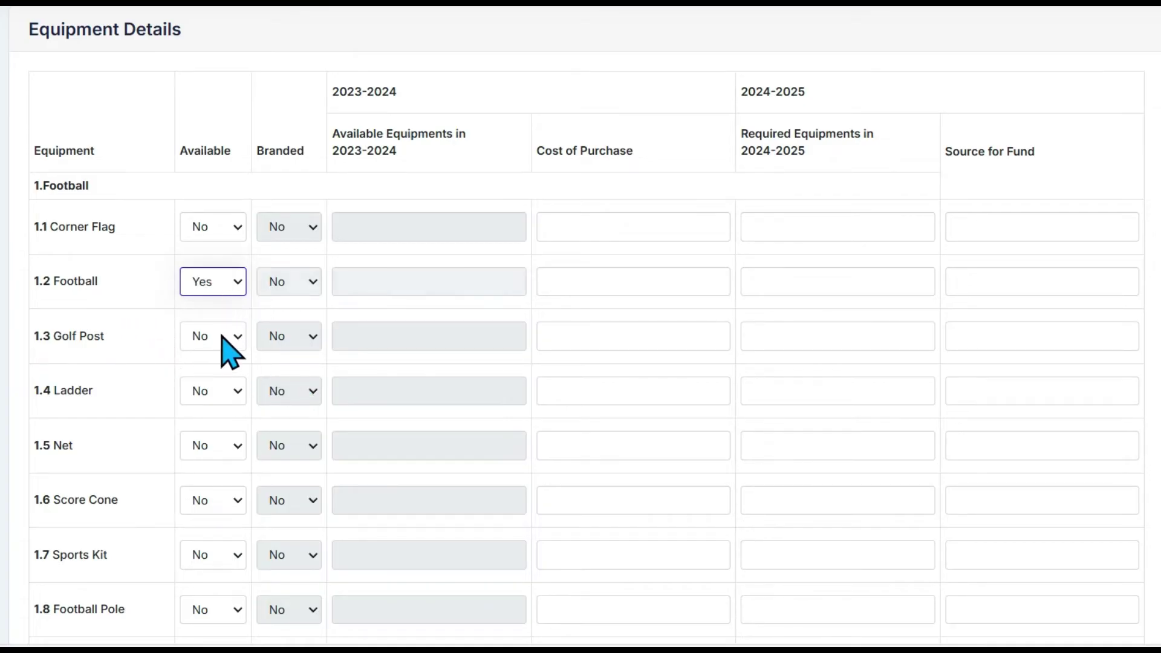
click(306, 288)
click(293, 336)
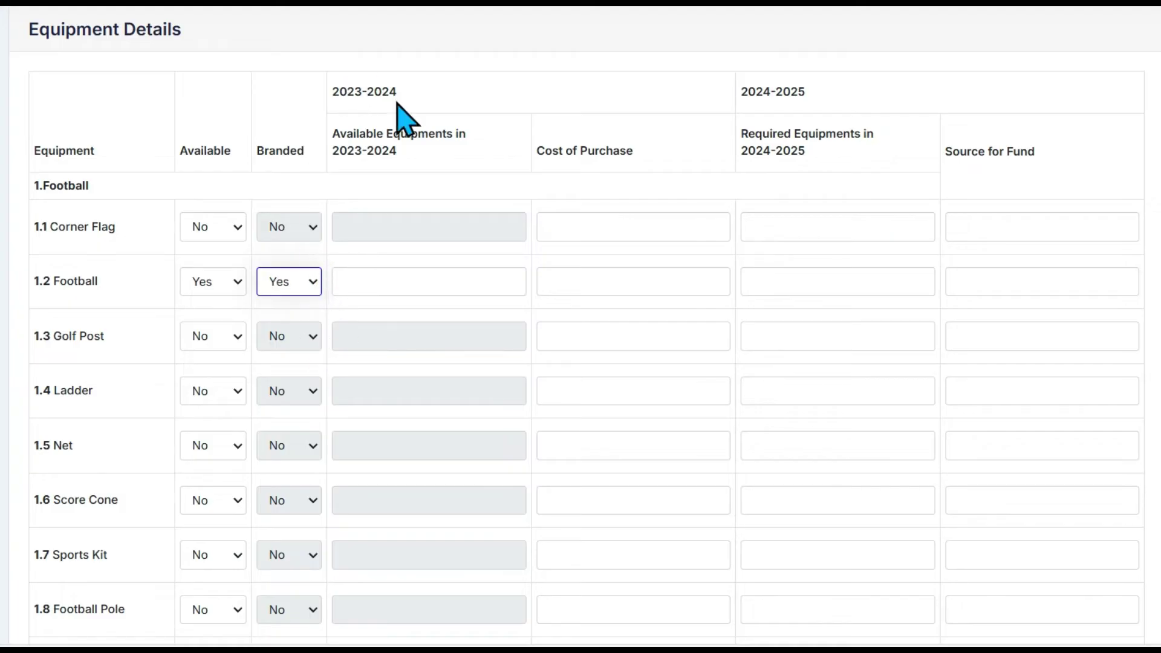
Enter 1 available in 2023-2024, a purchase cost of 780 and 2 required in 2024-2025 for the 1.2 Football item
click(364, 287)
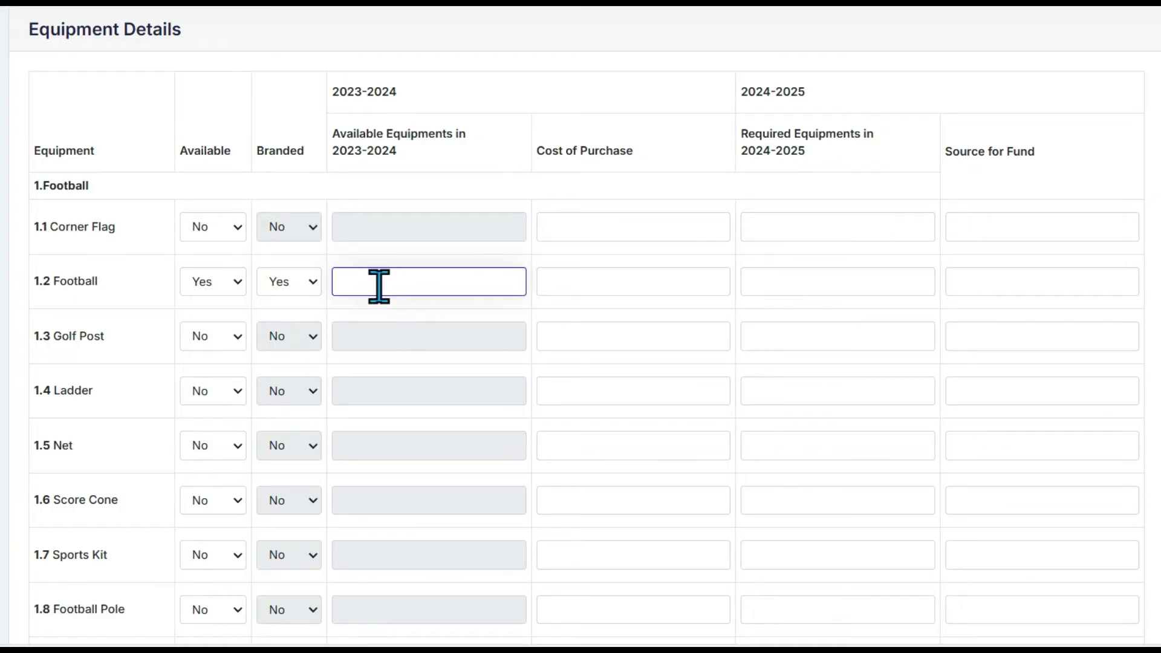
click(593, 283)
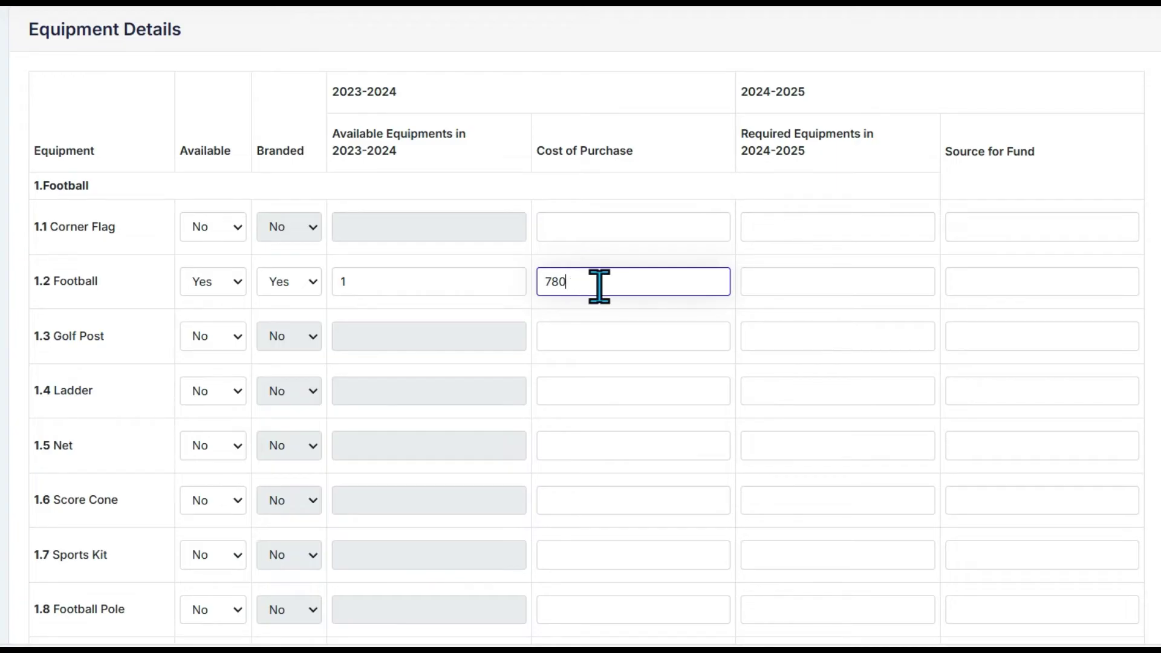
click(782, 282)
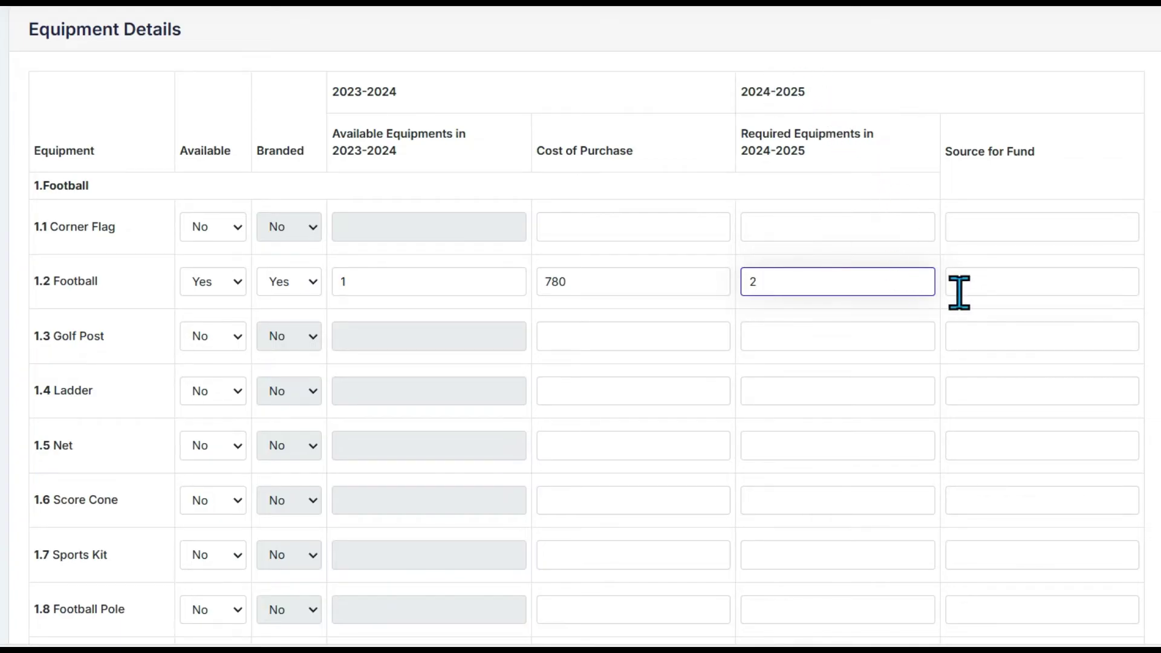
click(1011, 280)
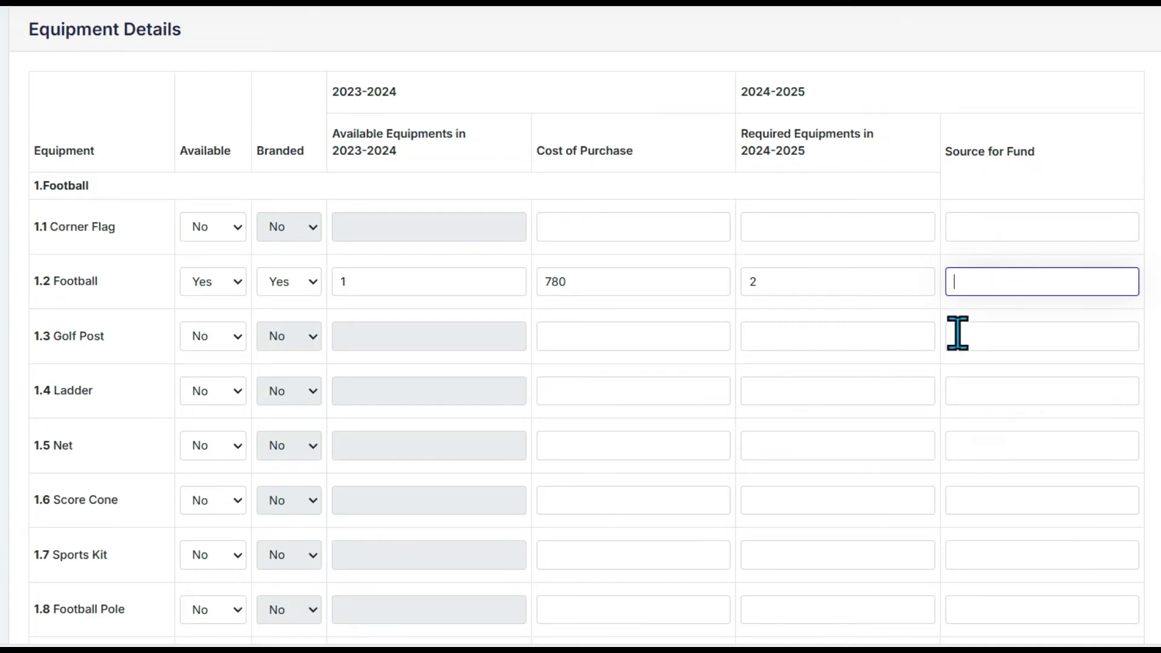
scroll(239, 426, down, 7)
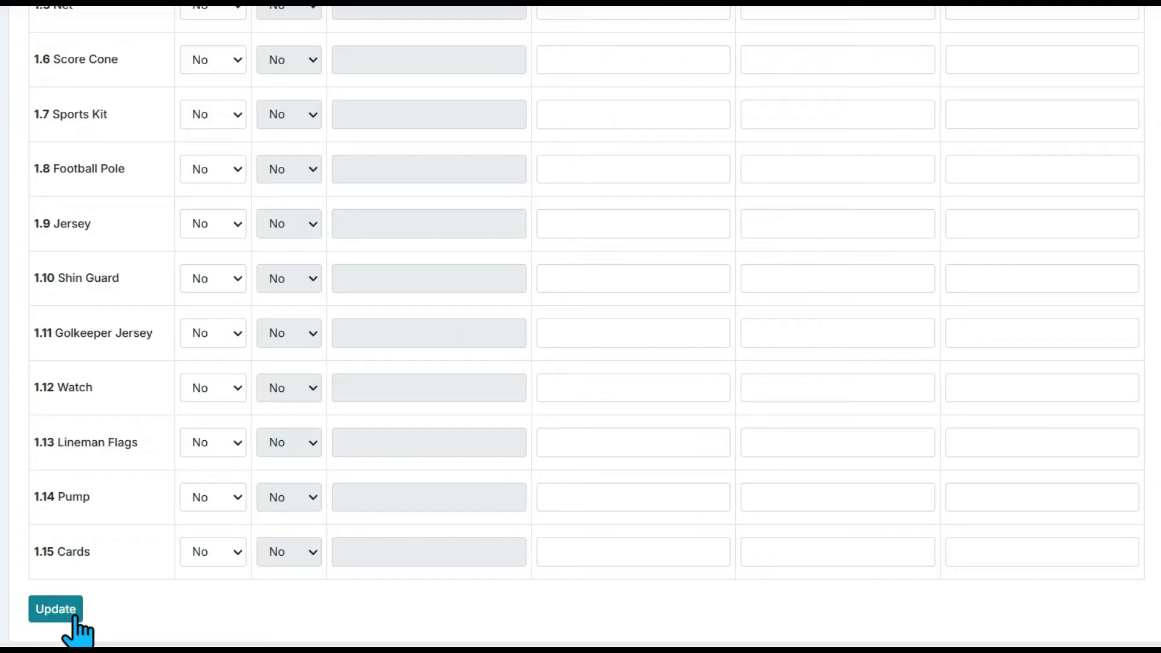
Review the football equipment rows and submit the update of the Equipment Details
scroll(228, 389, up, 7)
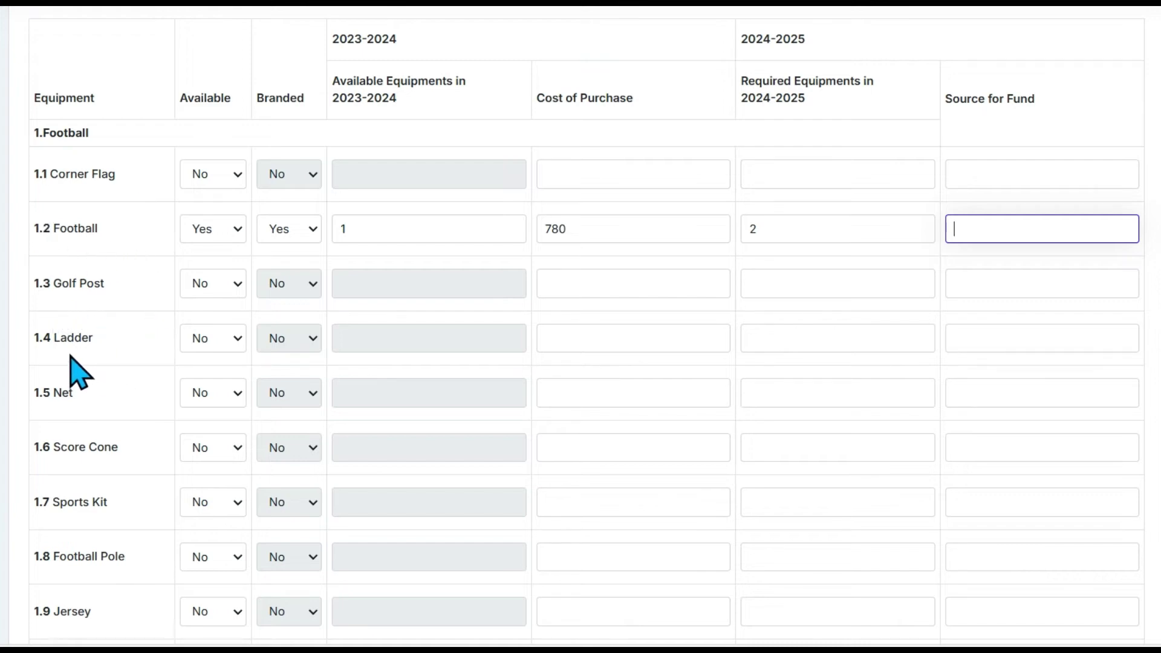
scroll(108, 417, down, 3)
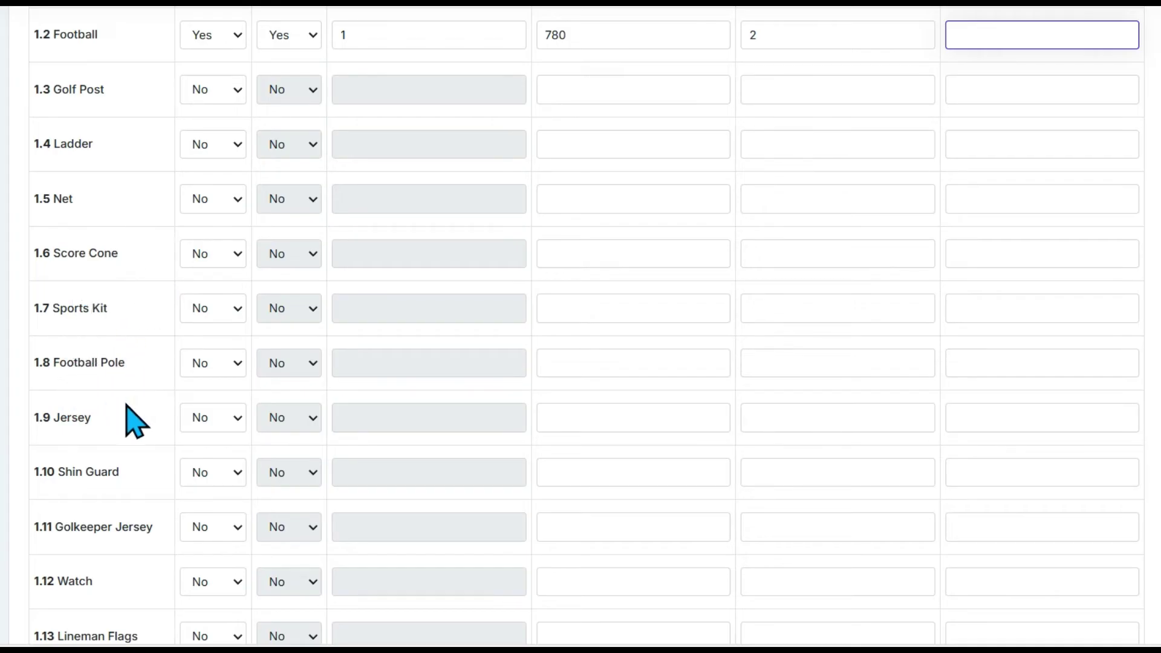
scroll(115, 445, down, 3)
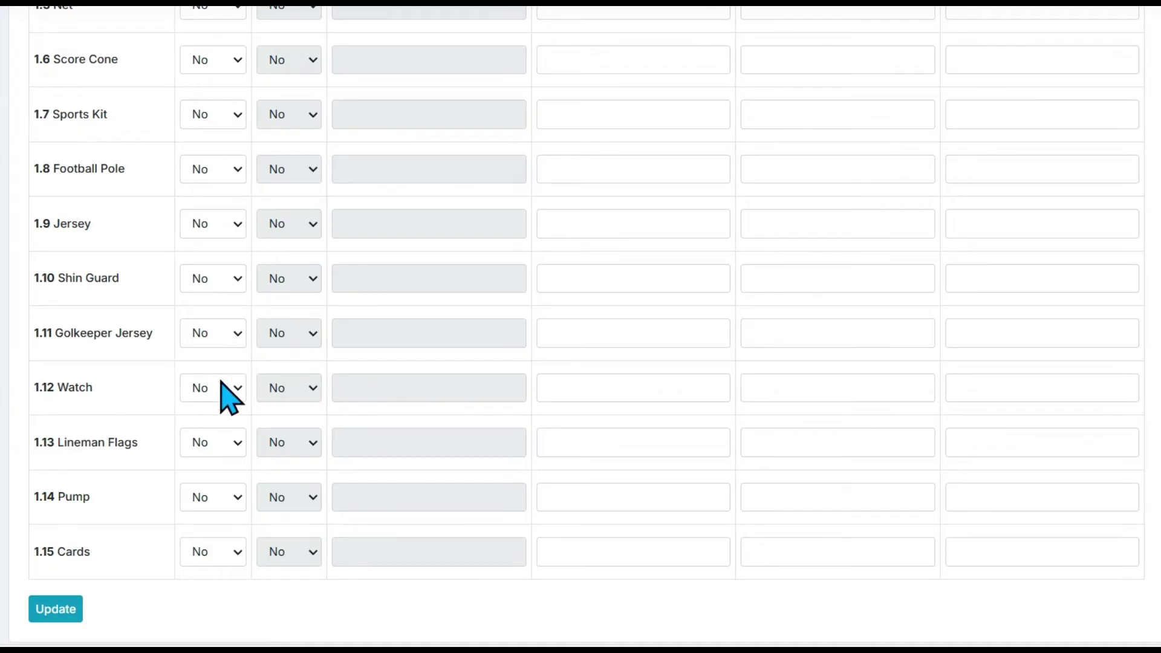
click(55, 611)
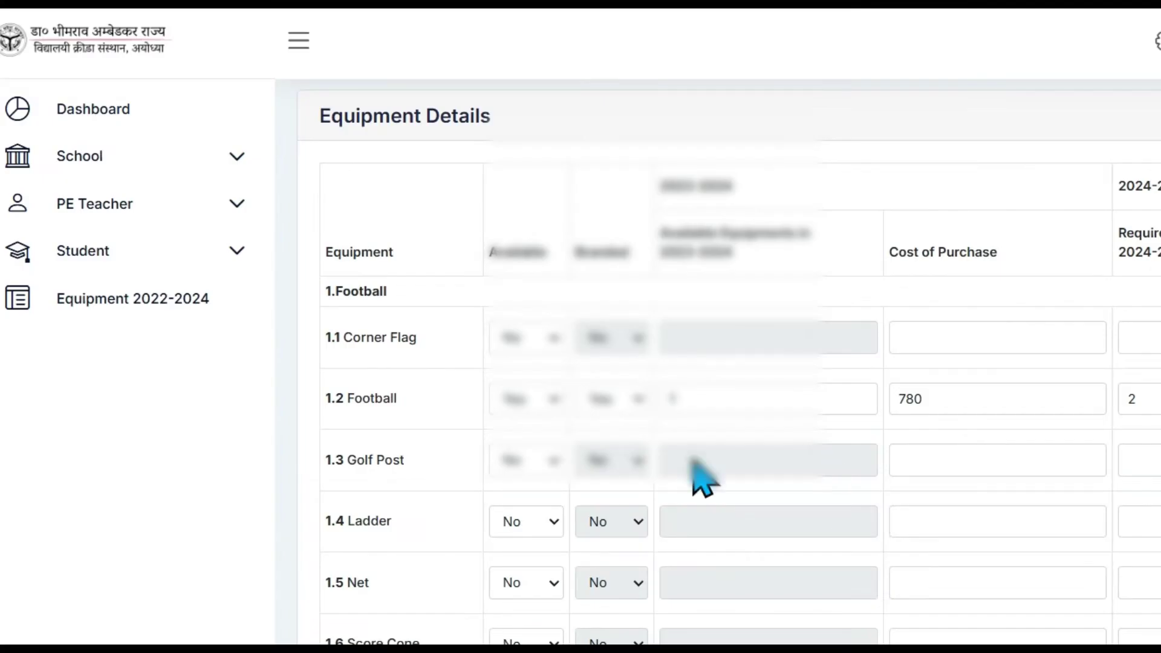
View the school details on the dashboard and open the Update School Details form
click(138, 114)
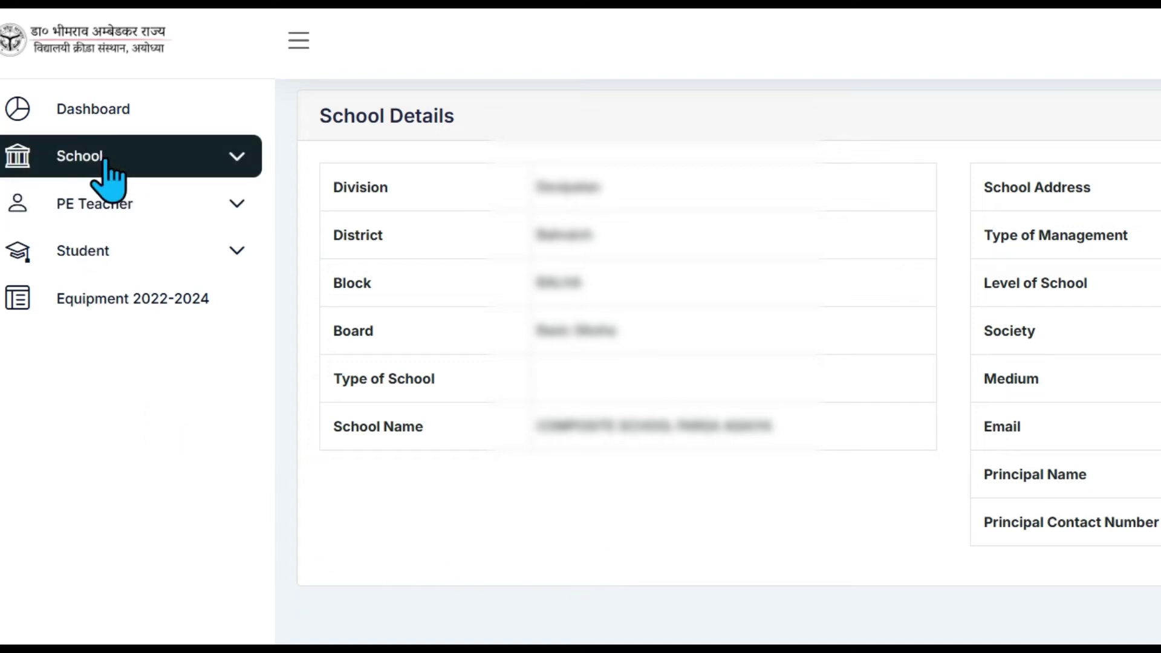
click(232, 162)
click(145, 211)
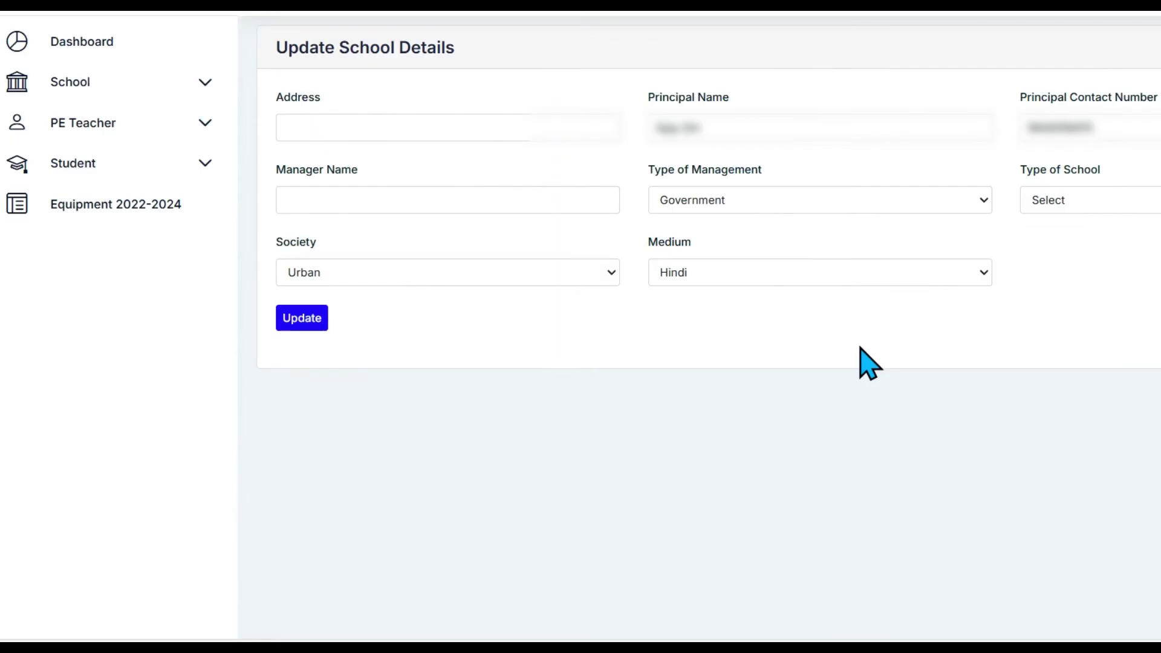
Open the school's Update Sports page and look over the available sports
click(203, 85)
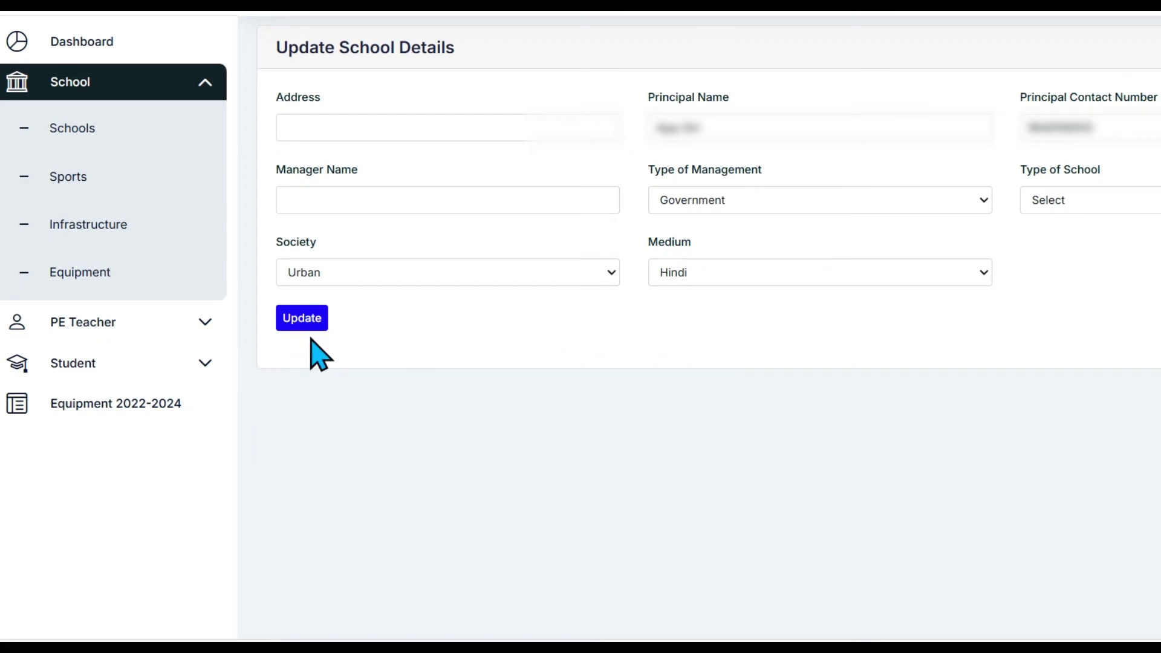
click(68, 181)
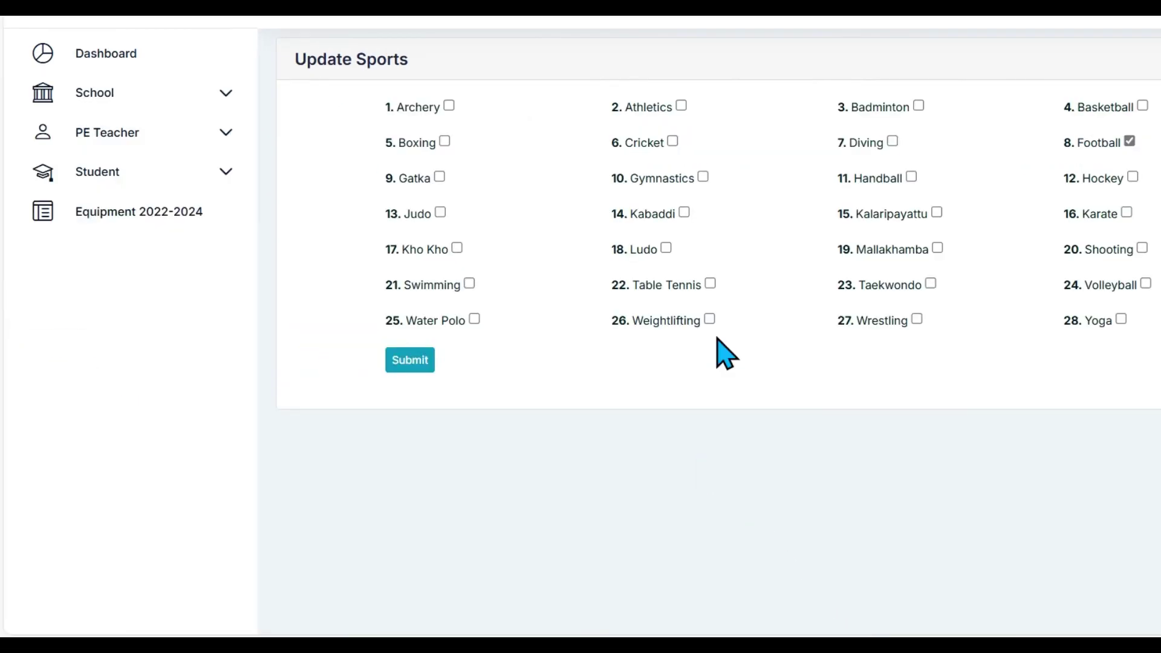
click(172, 82)
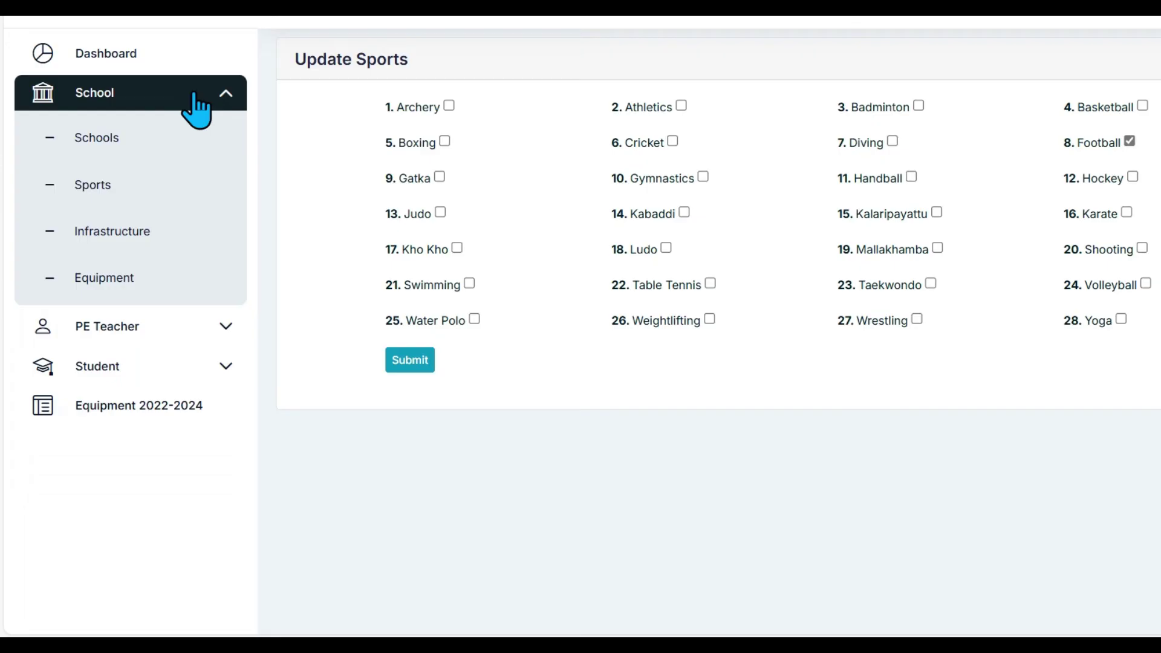
click(158, 189)
Select Taekwondo, Mallakhamba, Kalaripayattu, Kabaddi, Judo, Archery, Boxing, Gatka and Kho Kho as the school's sports
click(931, 284)
click(938, 248)
click(937, 212)
click(684, 212)
click(440, 212)
click(449, 106)
click(440, 177)
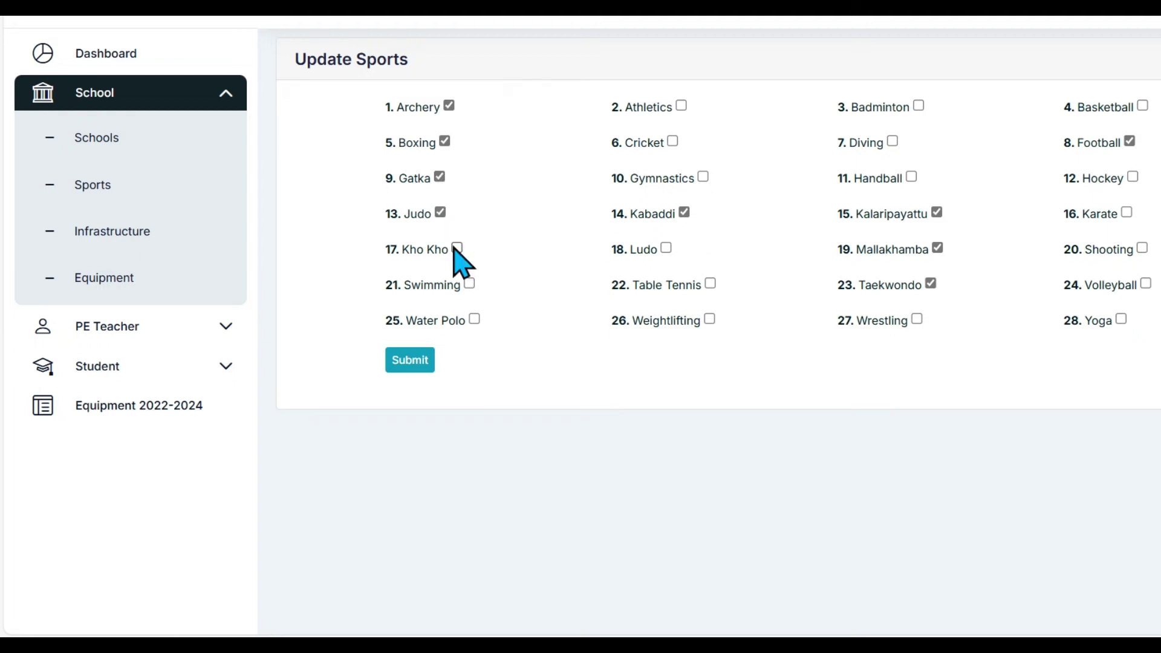
click(458, 249)
Open the school's Infrastructure Details and set Available to Yes for the 1.1 120 X 90 Yard football item
click(152, 240)
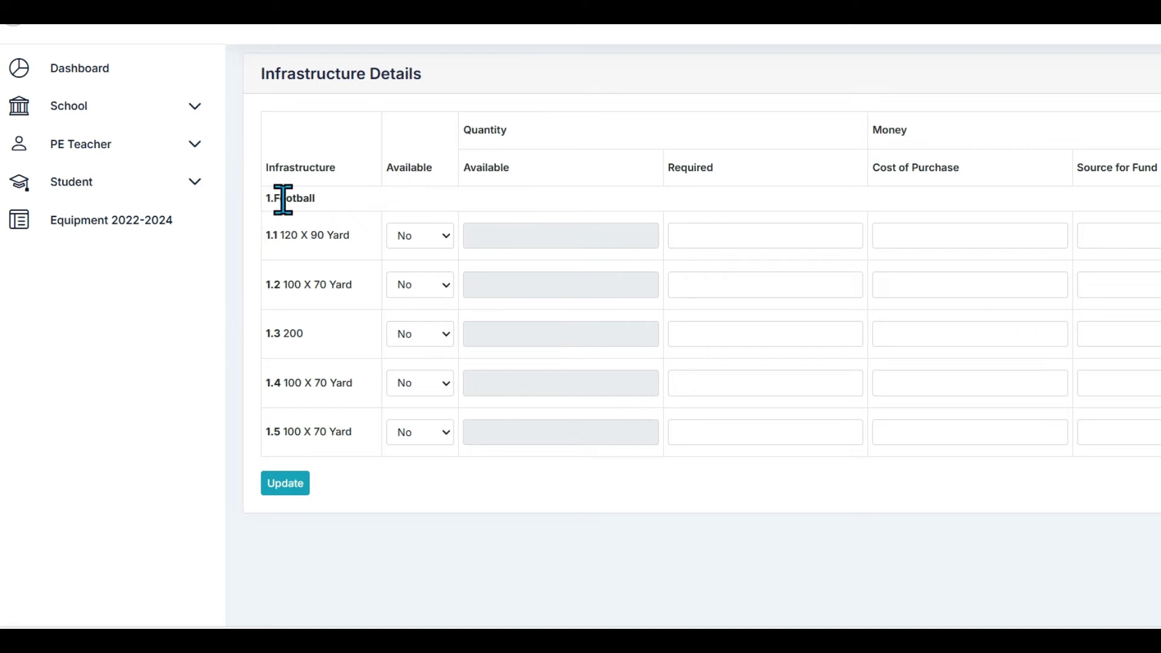
drag(317, 199, 272, 195)
click(444, 241)
click(423, 272)
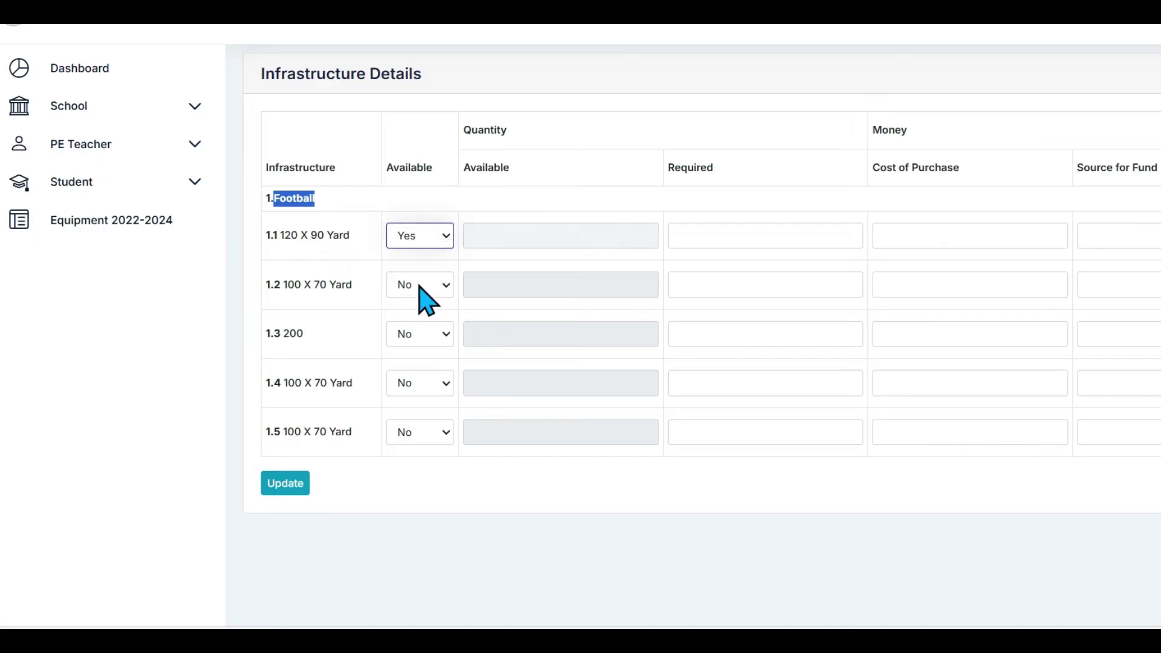
Go through the available quantity, required quantity, purchase cost and fund source fields of the 120 X 90 Yard item
click(489, 233)
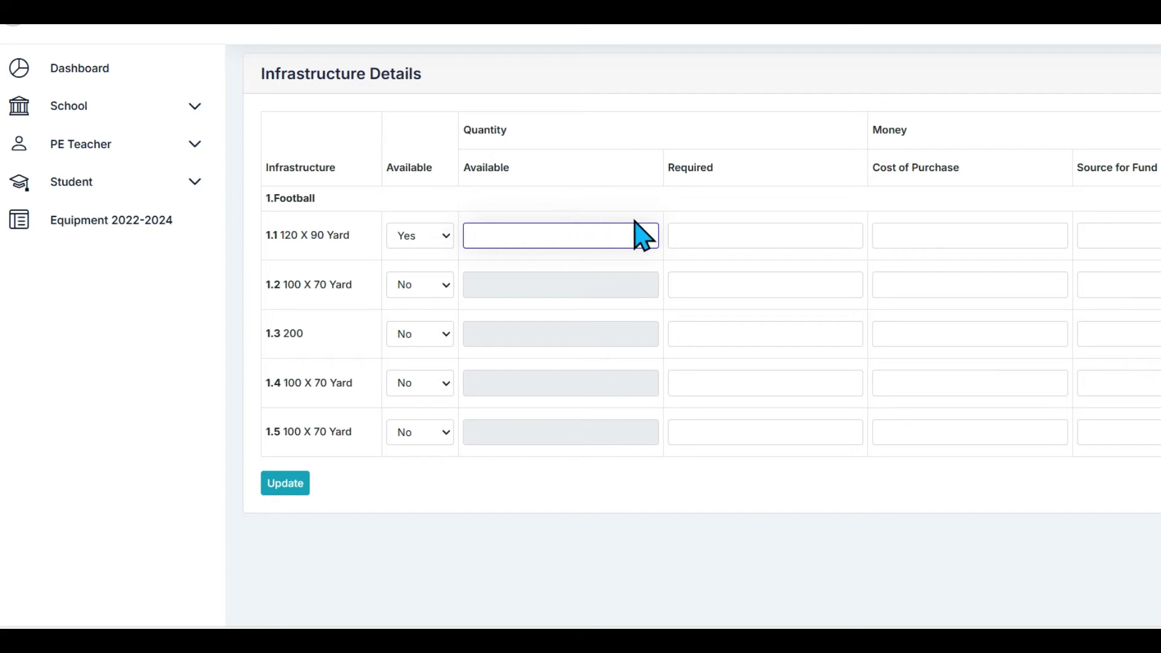
click(761, 232)
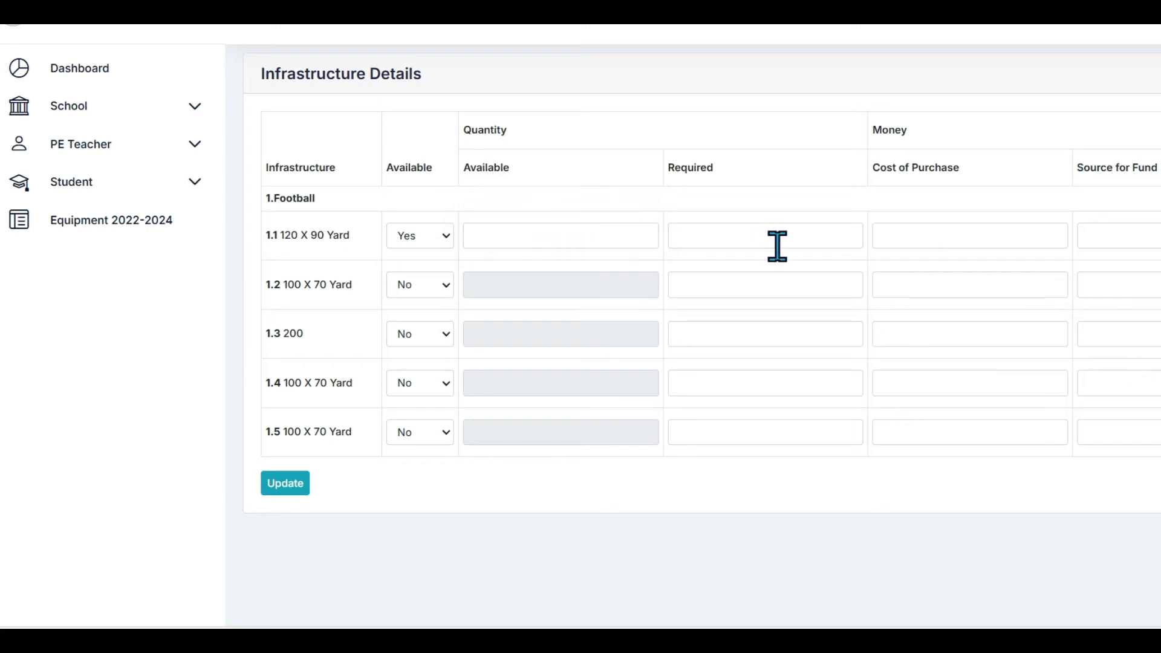
click(953, 233)
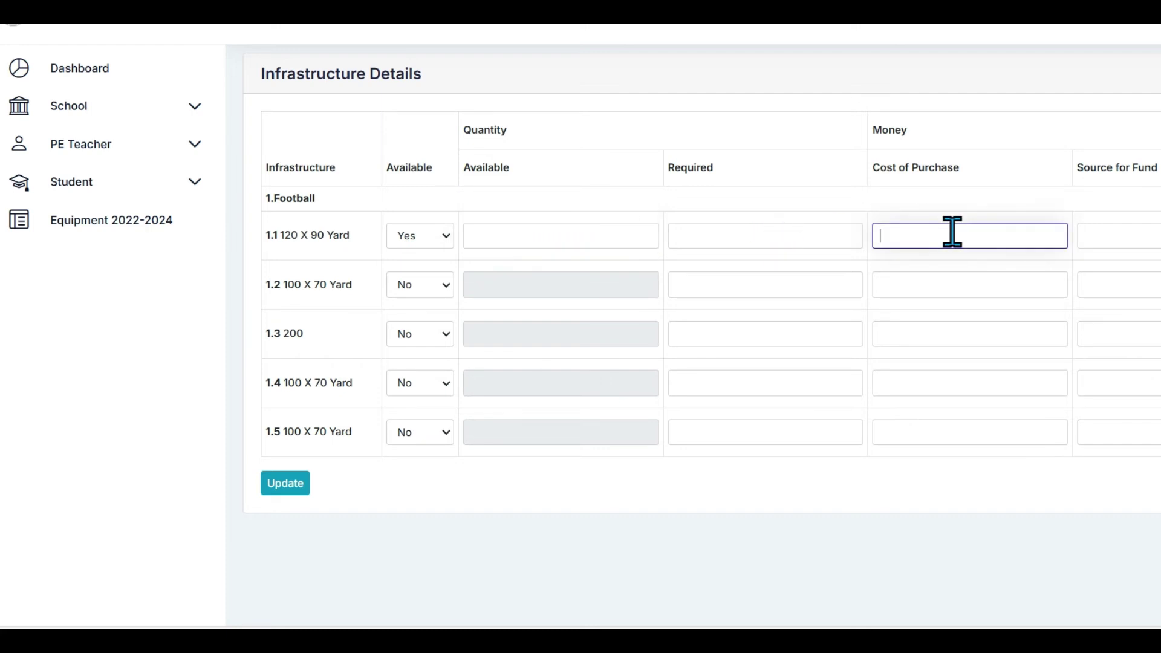
click(1117, 227)
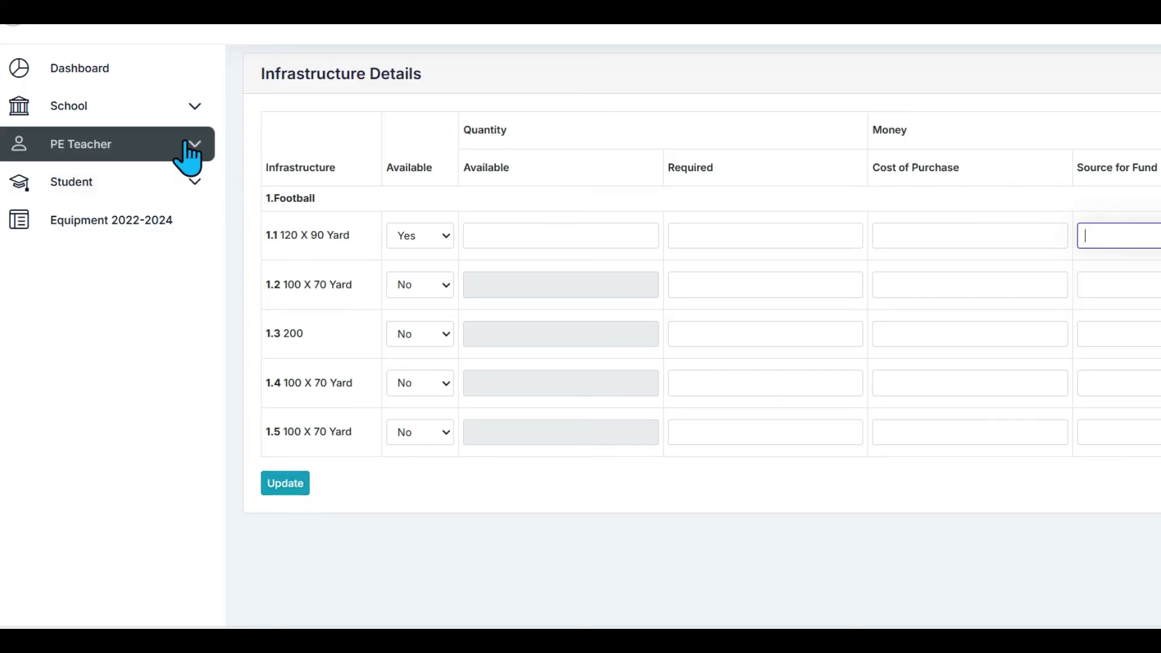
Open the Add Physical Education Teacher form and check the choices for the teacher's designation
click(177, 108)
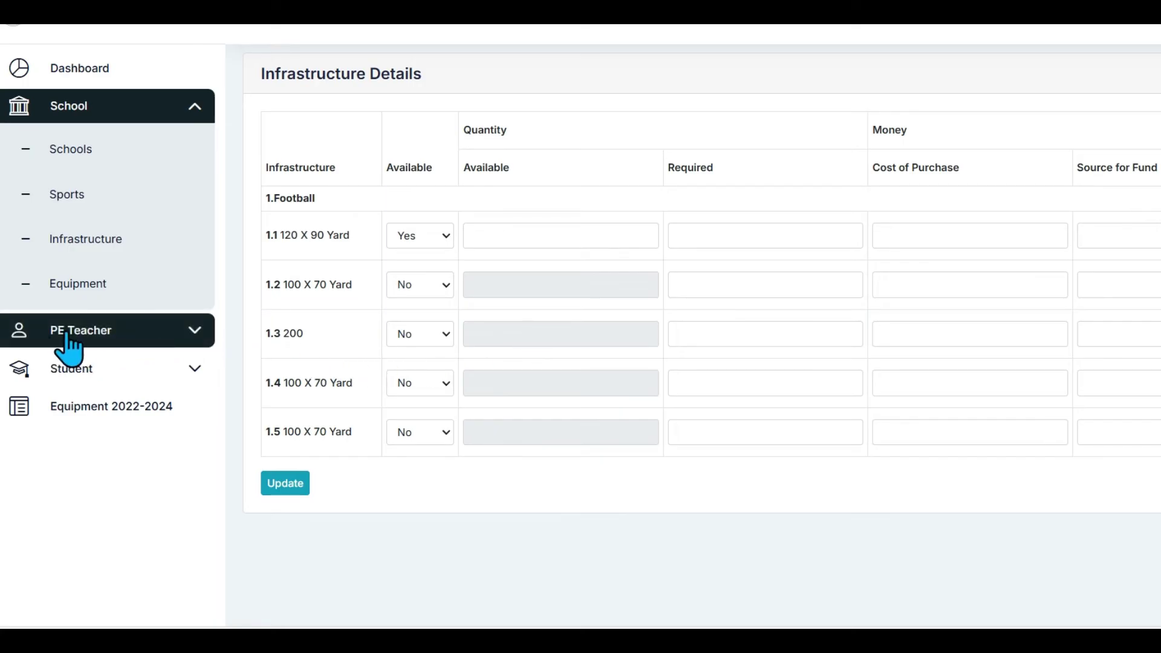
click(185, 333)
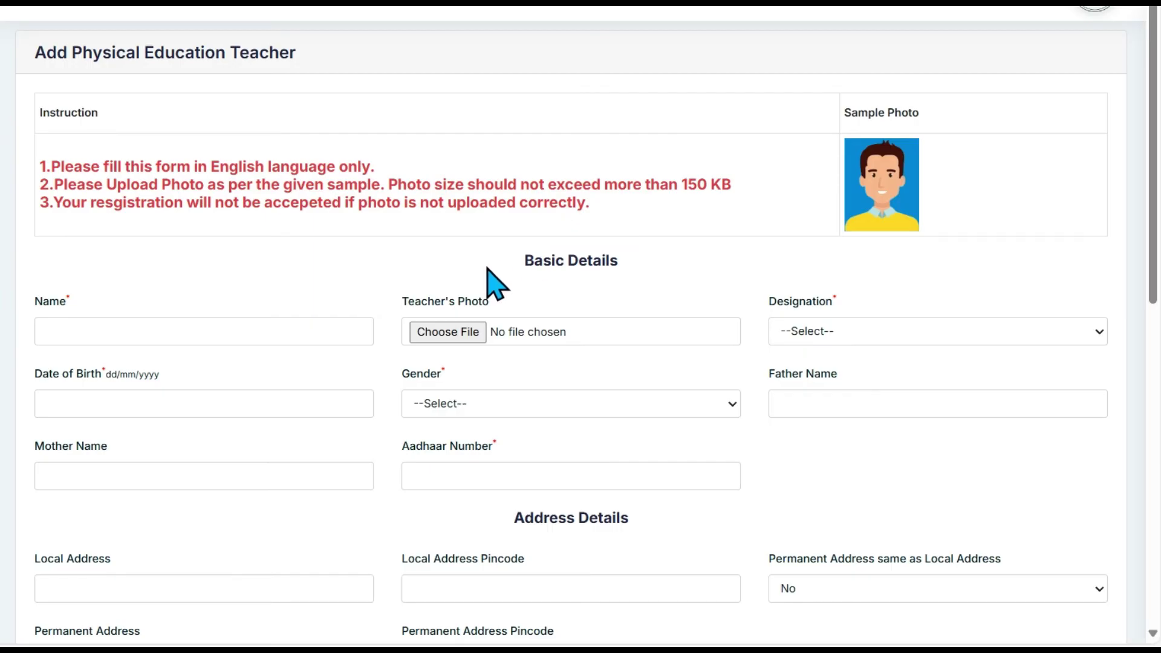
scroll(489, 271, down, 3)
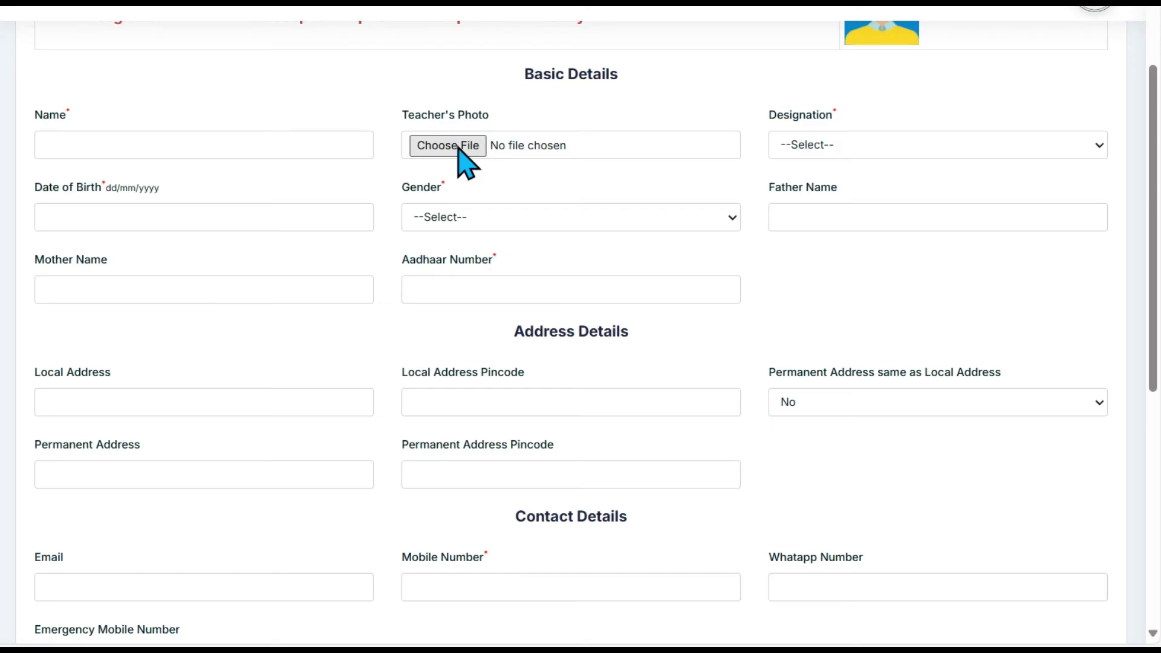
click(841, 146)
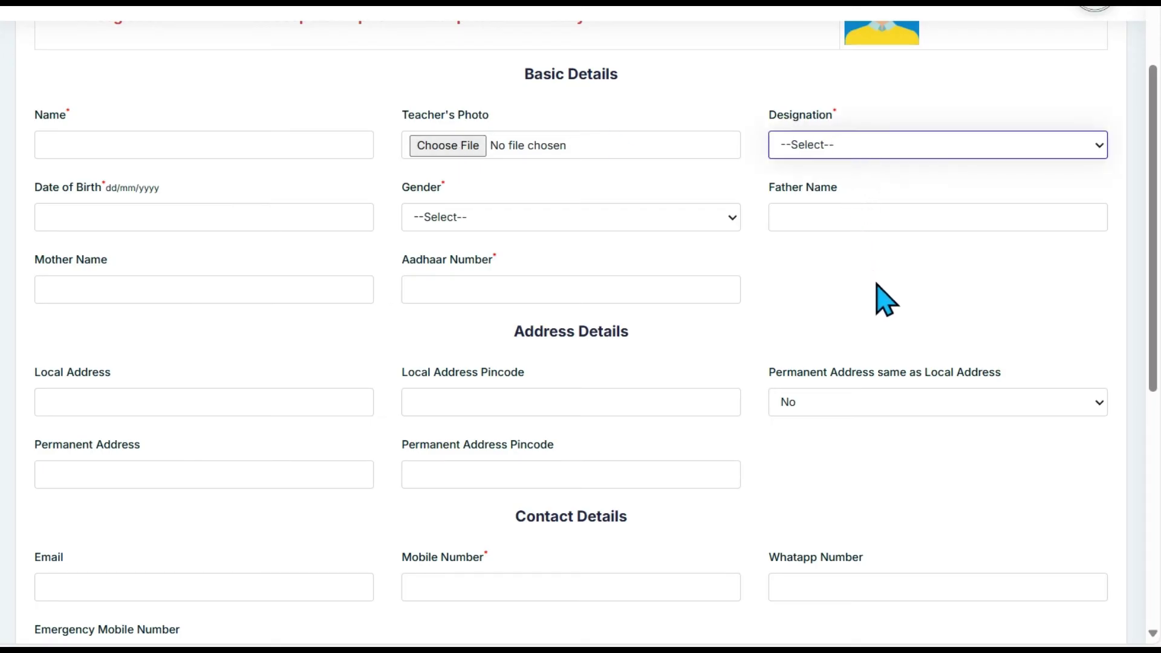
click(875, 110)
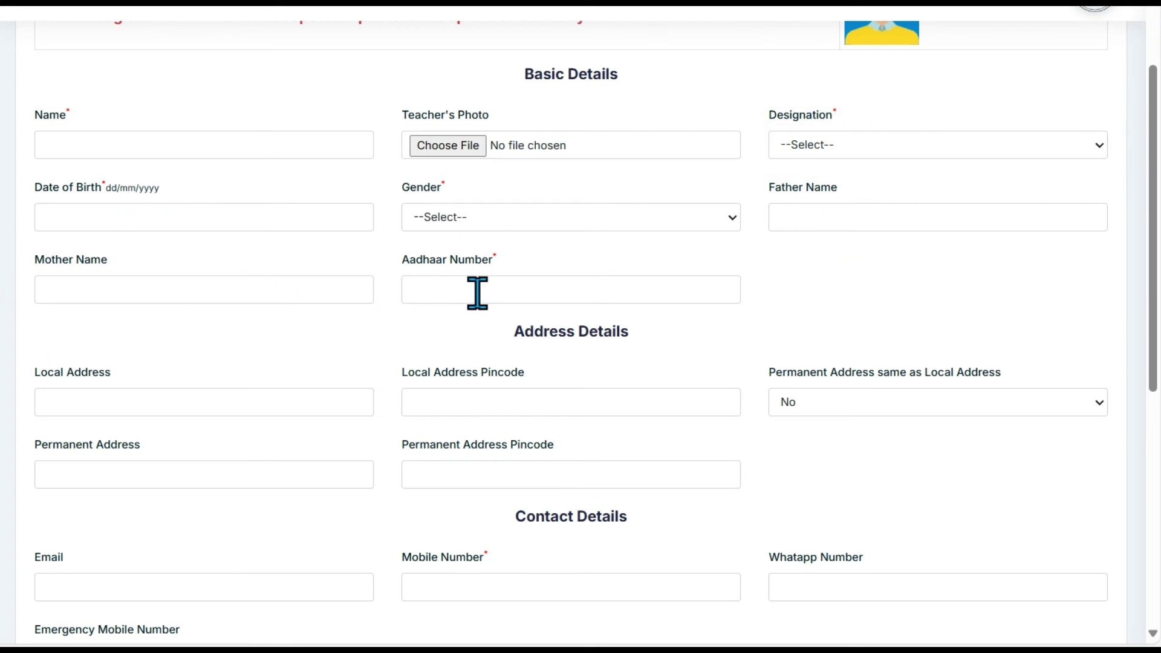
Set Permanent Address same as Local Address to Yes and check the permanent address and pincode fields
scroll(601, 264, down, 3)
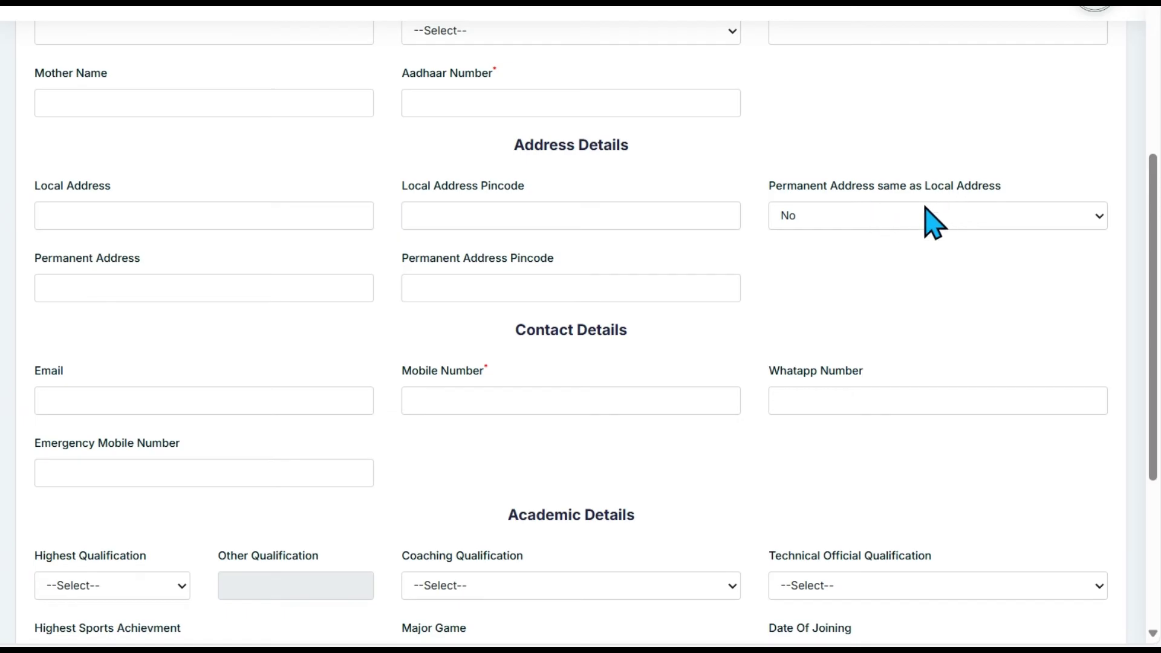
click(914, 226)
click(897, 277)
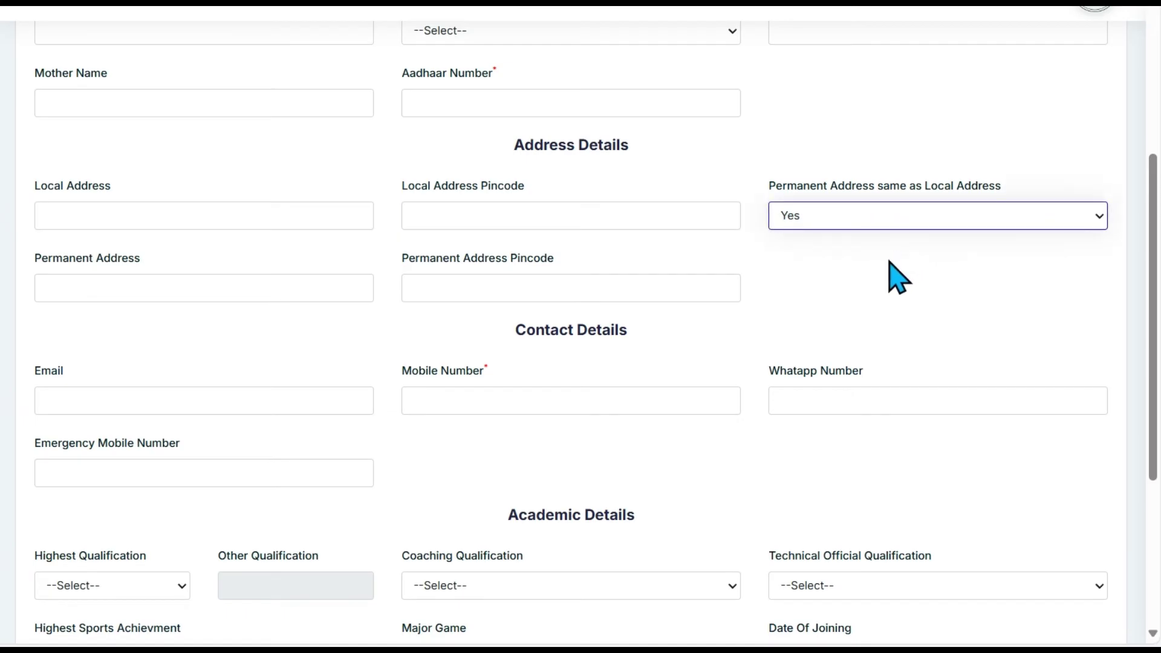
click(169, 287)
click(554, 284)
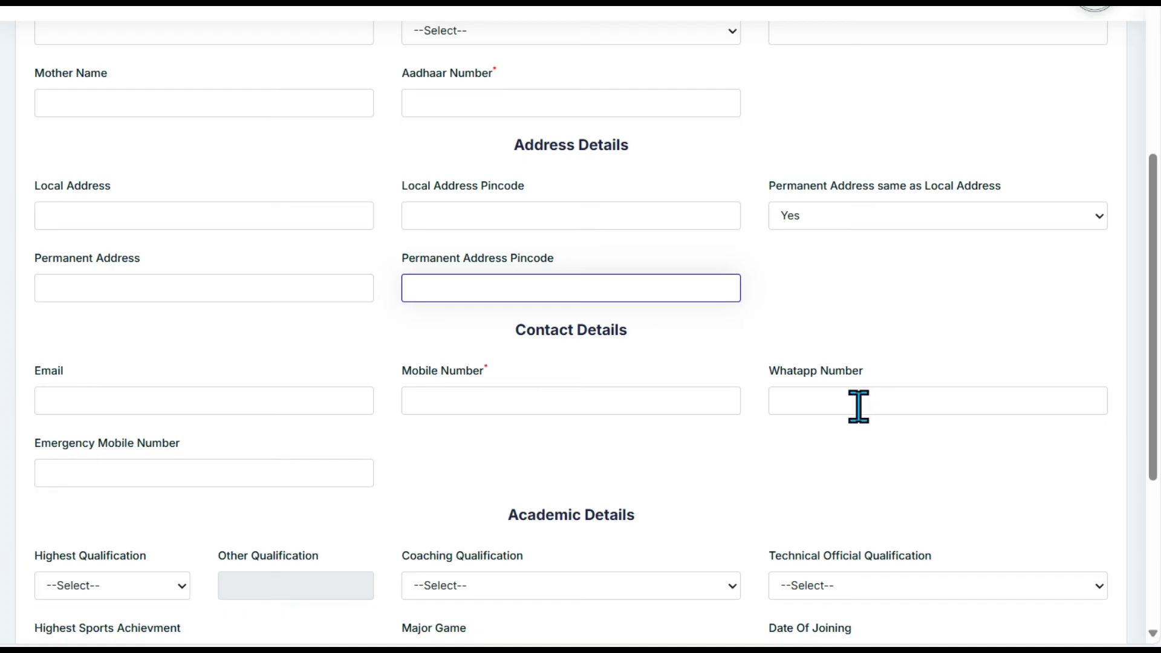
Try B.Sc. as the teacher's Highest Qualification, check the Other Qualification field, and reset the qualification selection
scroll(859, 407, down, 3)
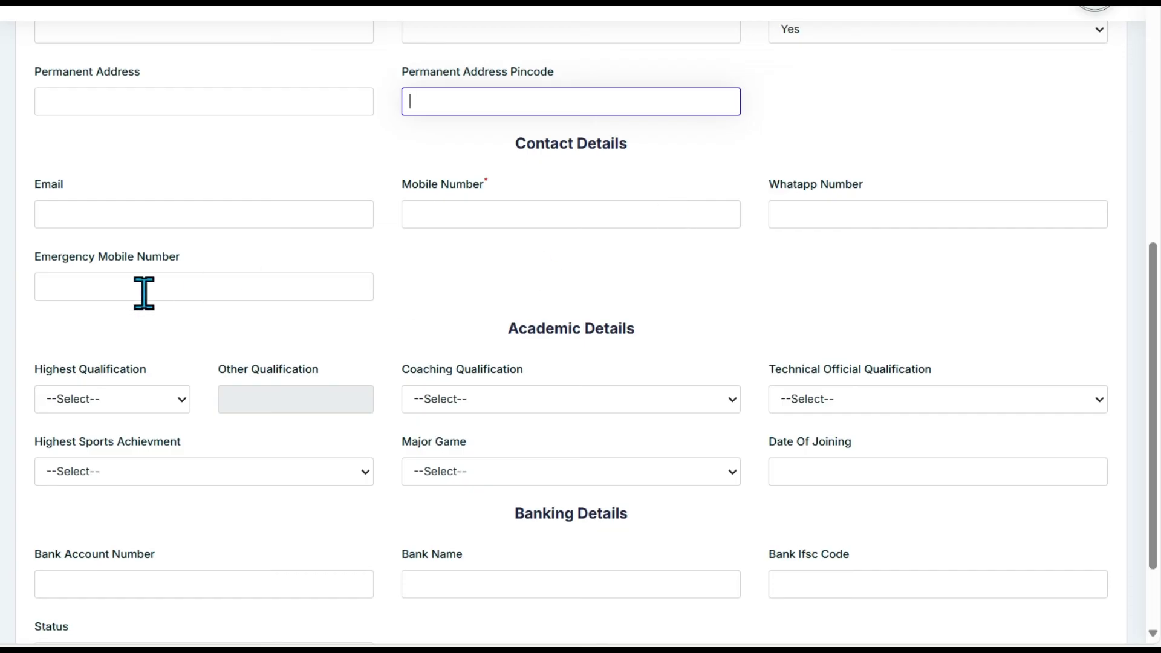
scroll(179, 285, down, 2)
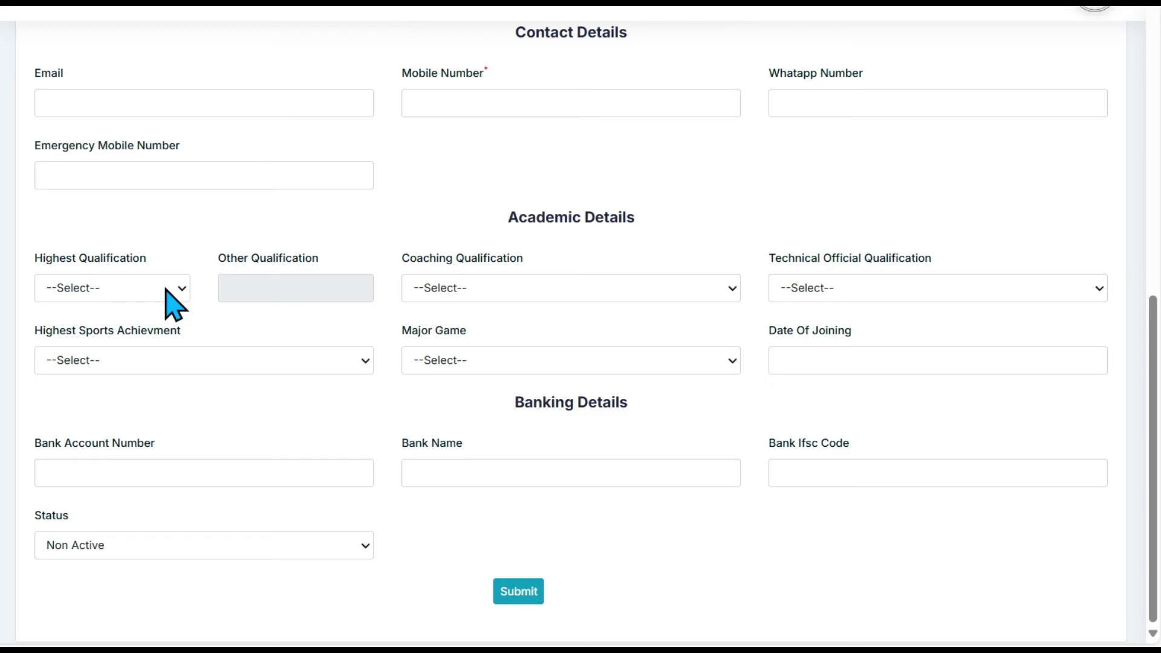
click(168, 291)
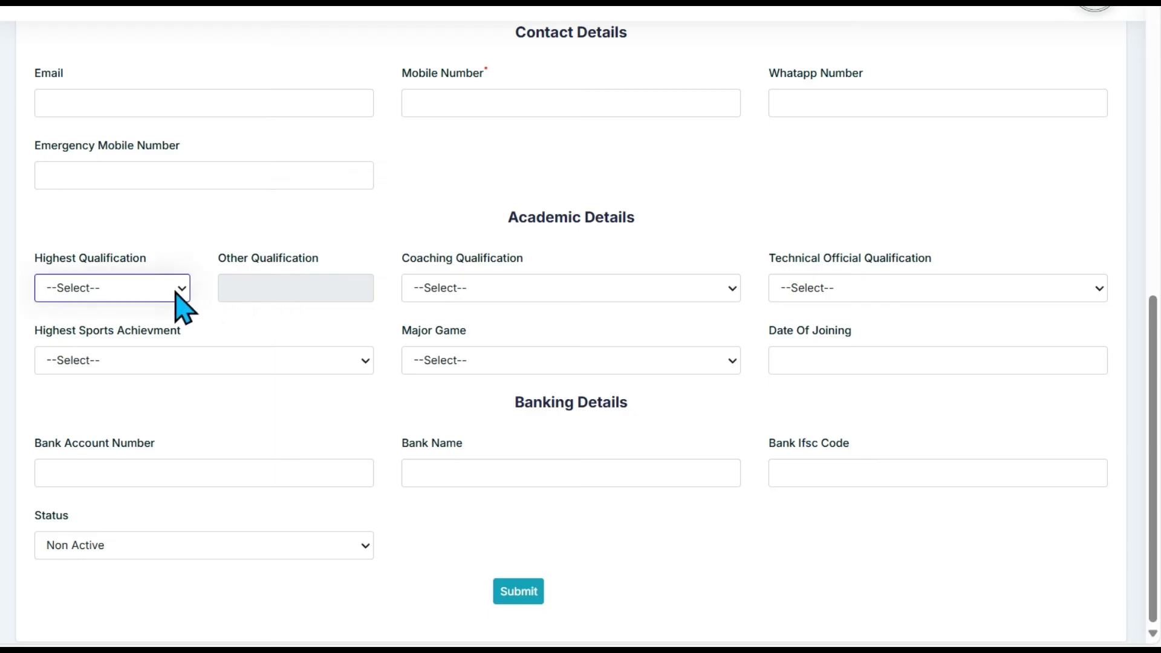
click(122, 199)
click(262, 284)
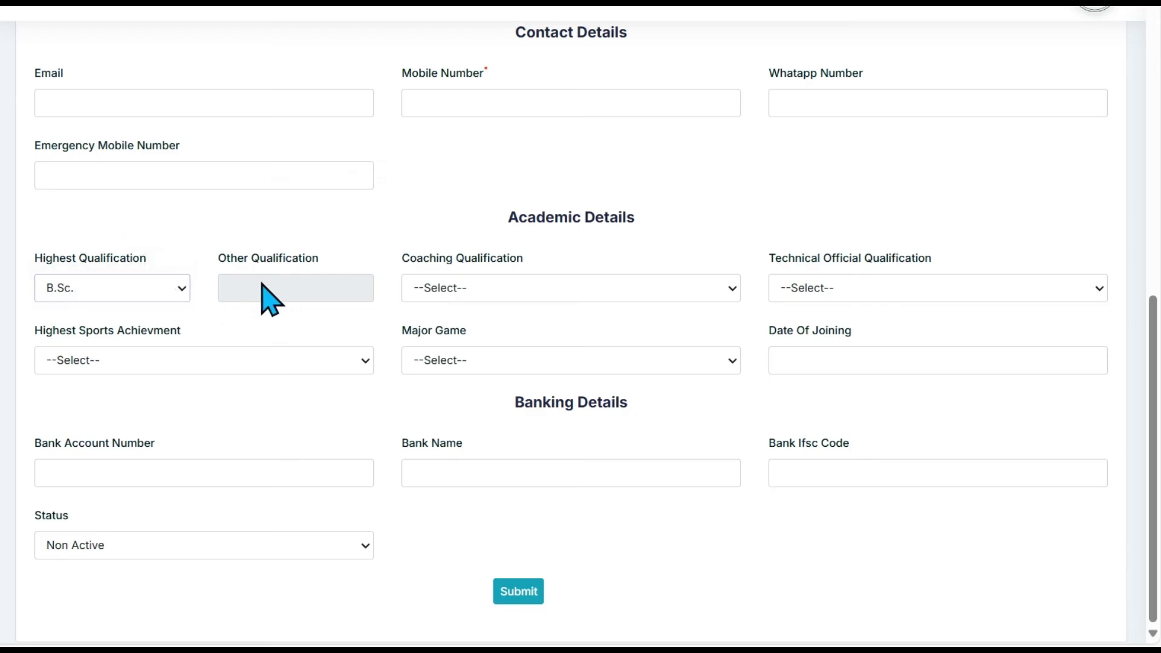
click(170, 285)
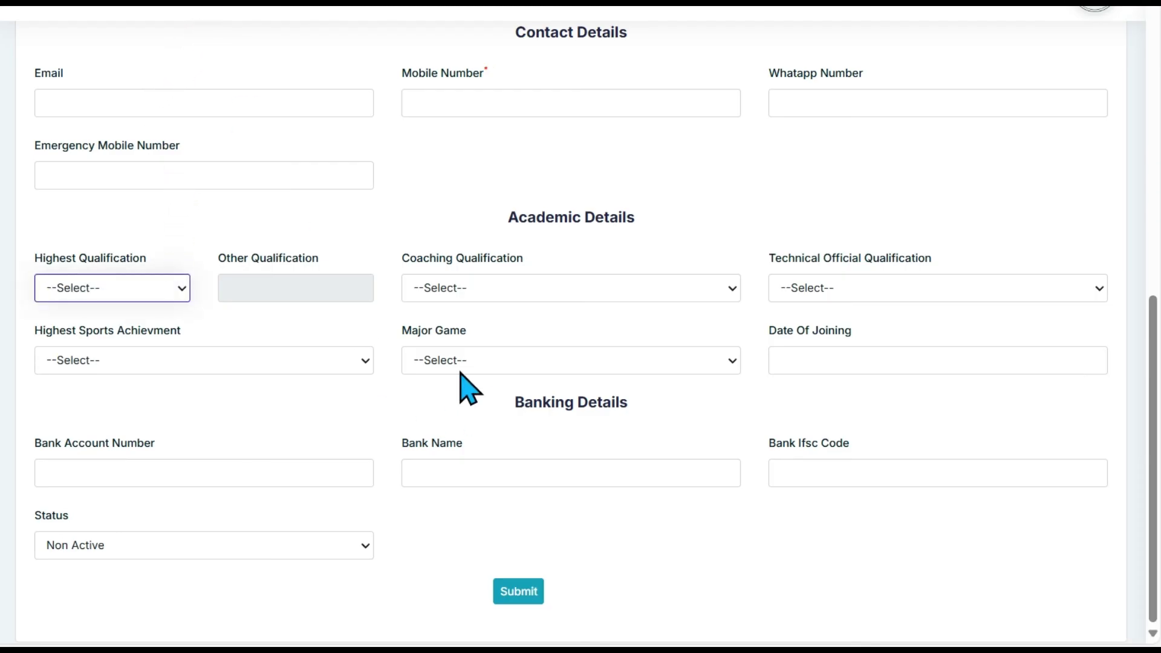
click(320, 309)
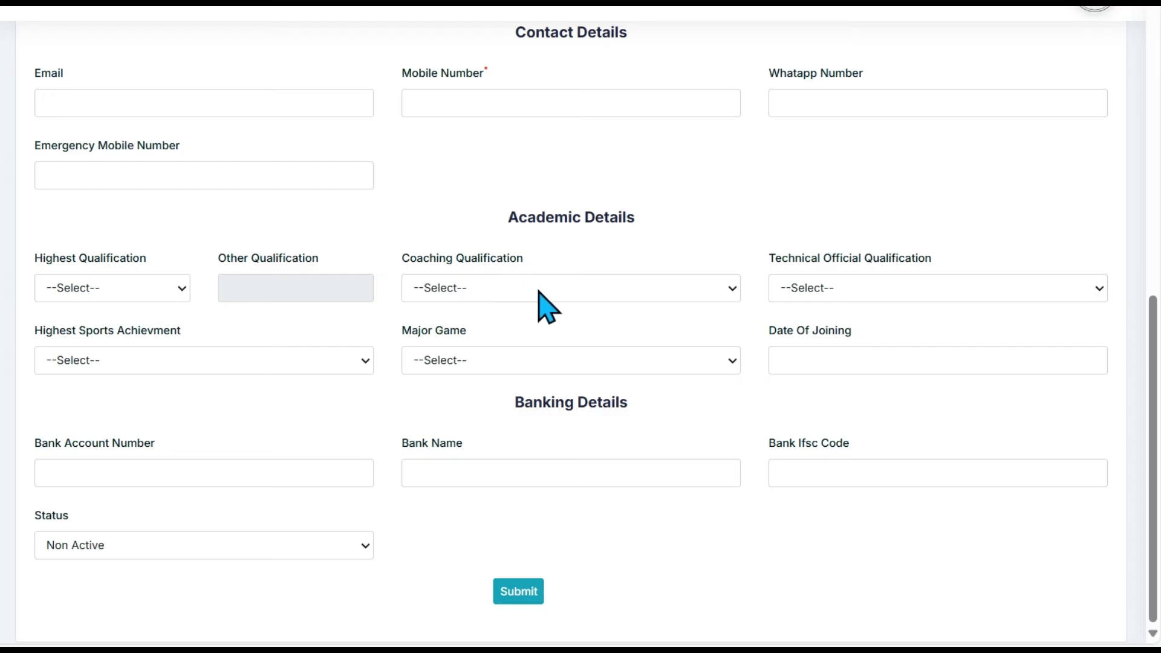
Go through the teacher's Coaching Qualification, Highest Sports Achievement, Major Game and Date Of Joining fields in the academic details
click(601, 302)
click(770, 197)
click(254, 366)
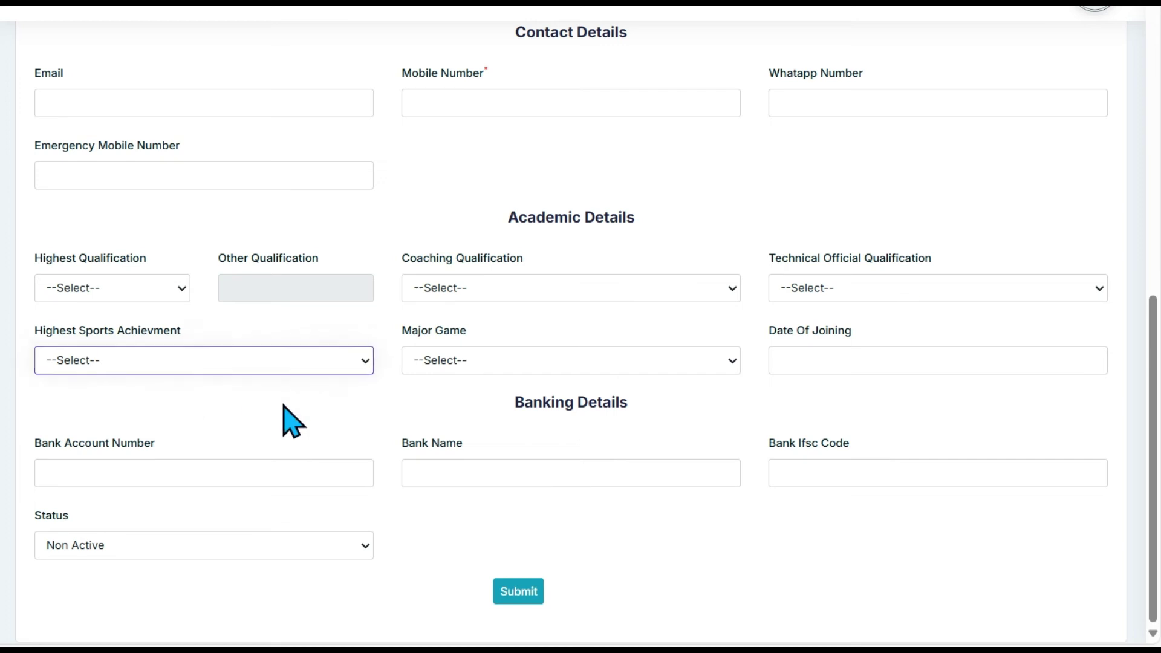
click(504, 369)
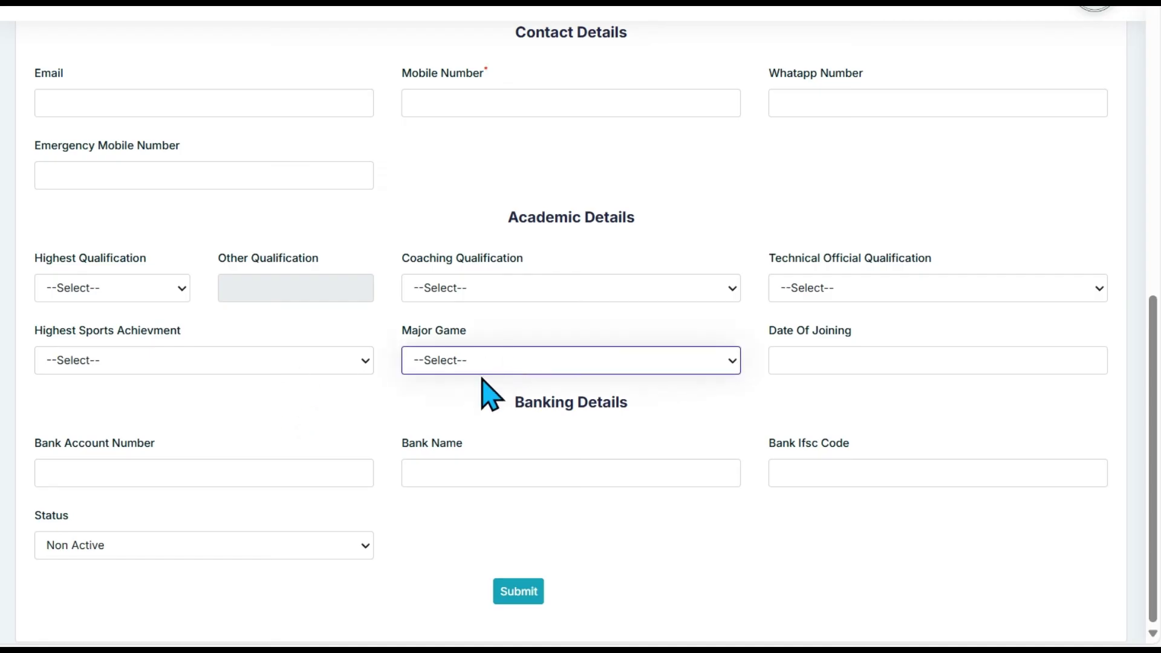
click(455, 416)
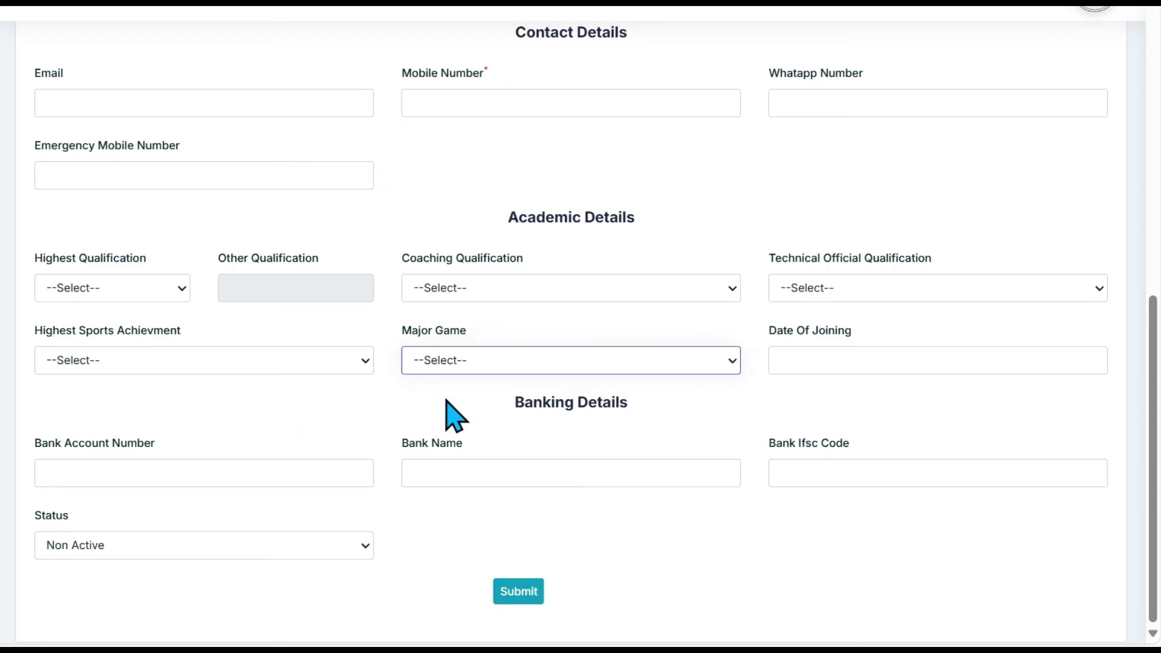
click(815, 360)
click(690, 416)
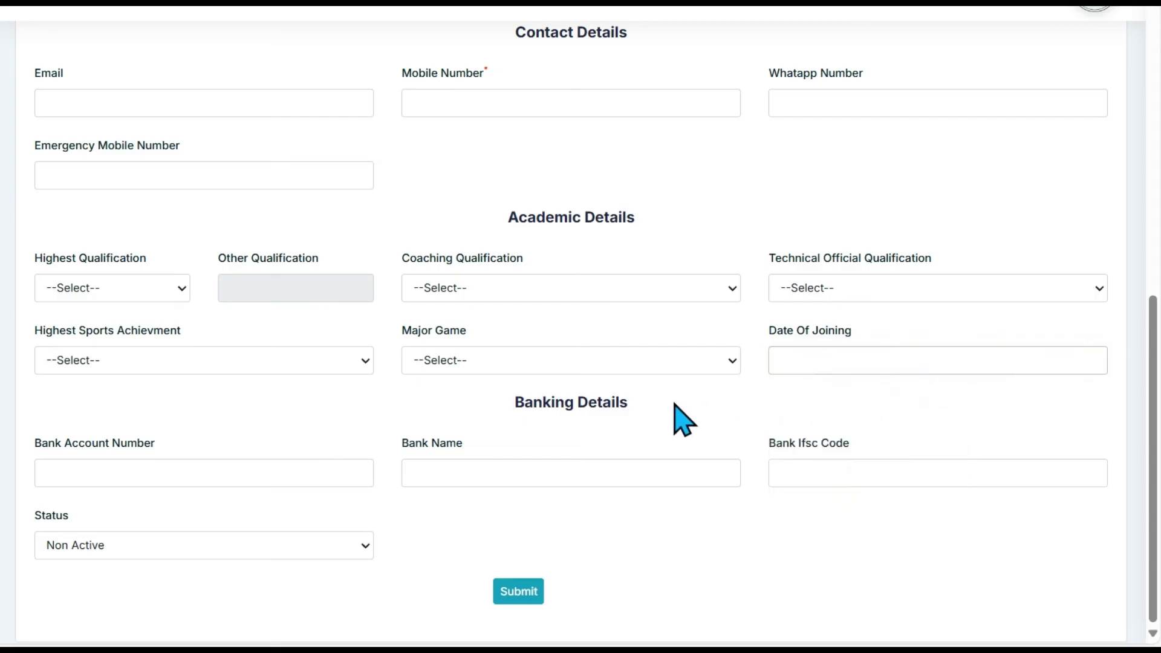
Go through the teacher's bank account number, bank name and IFSC code fields and check the Status choices
click(111, 474)
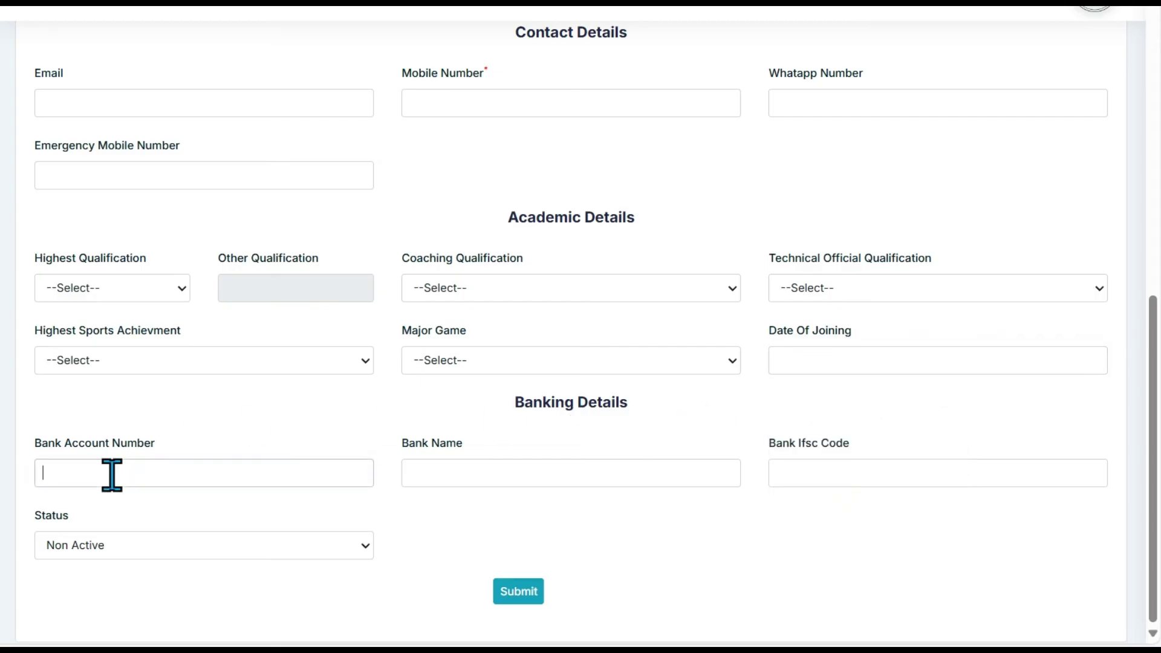
click(433, 474)
click(808, 470)
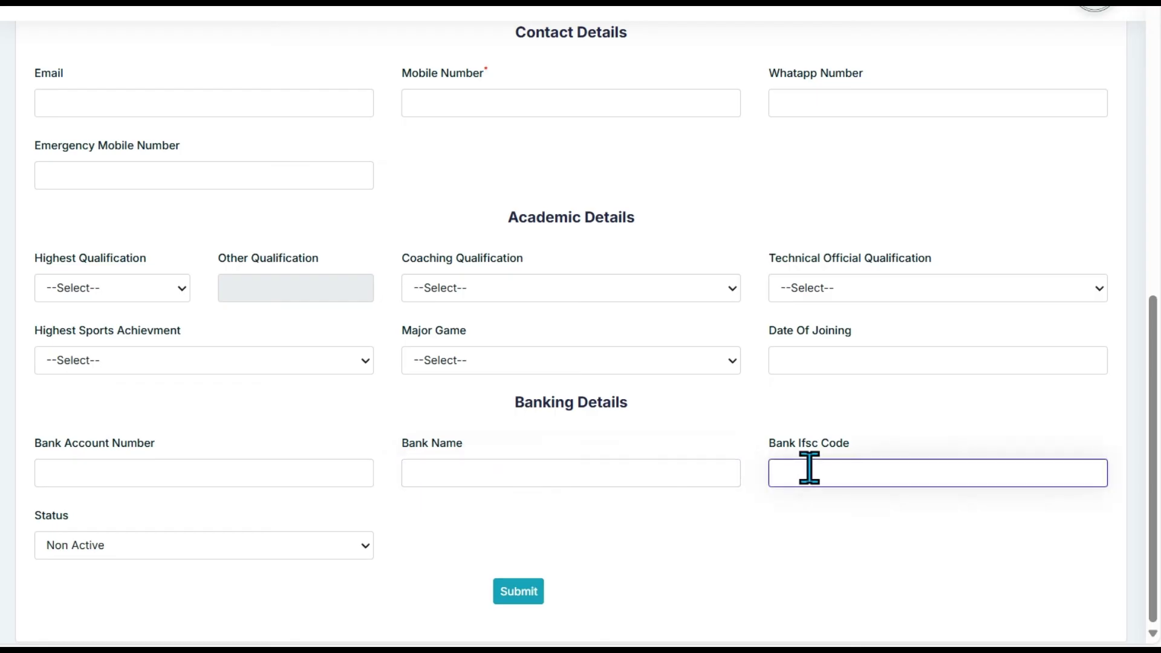
click(184, 549)
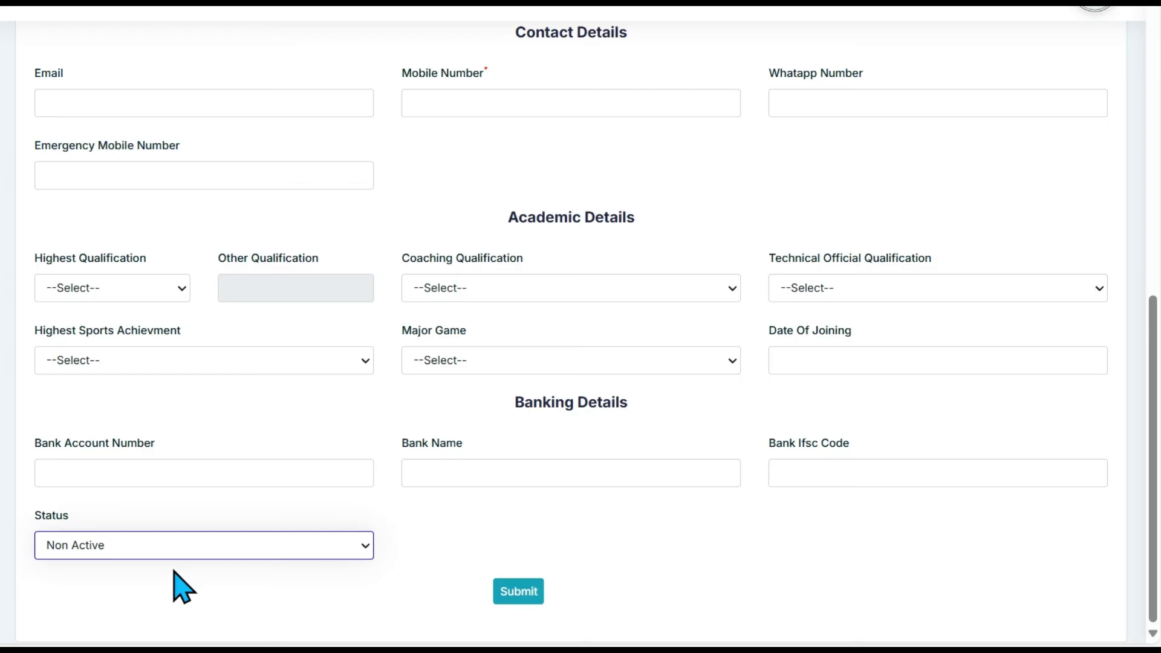
click(404, 535)
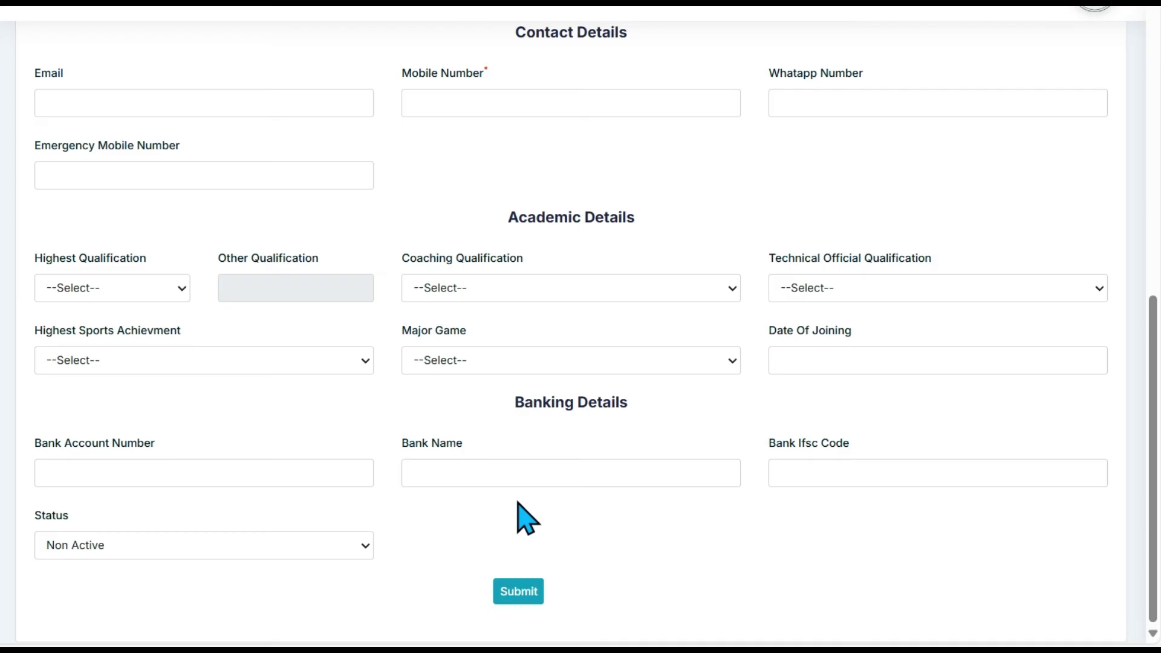
scroll(526, 518, up, 1)
scroll(526, 519, down, 1)
scroll(526, 519, up, 2)
scroll(526, 518, down, 2)
scroll(519, 495, up, 2)
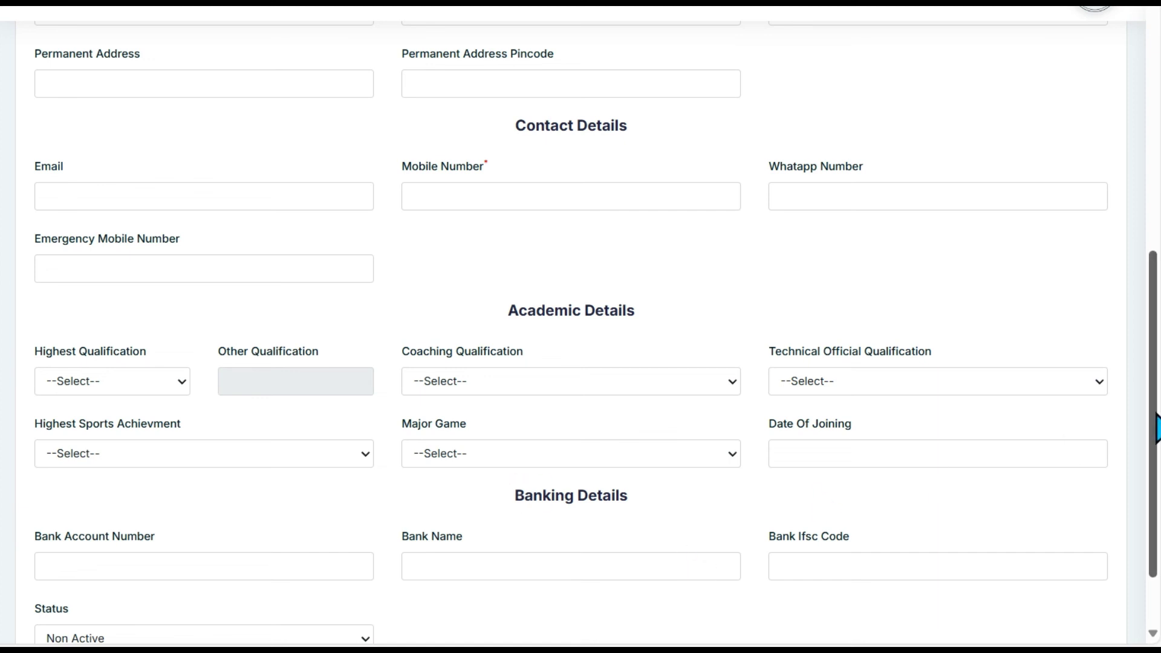
drag(1157, 431, 1157, 484)
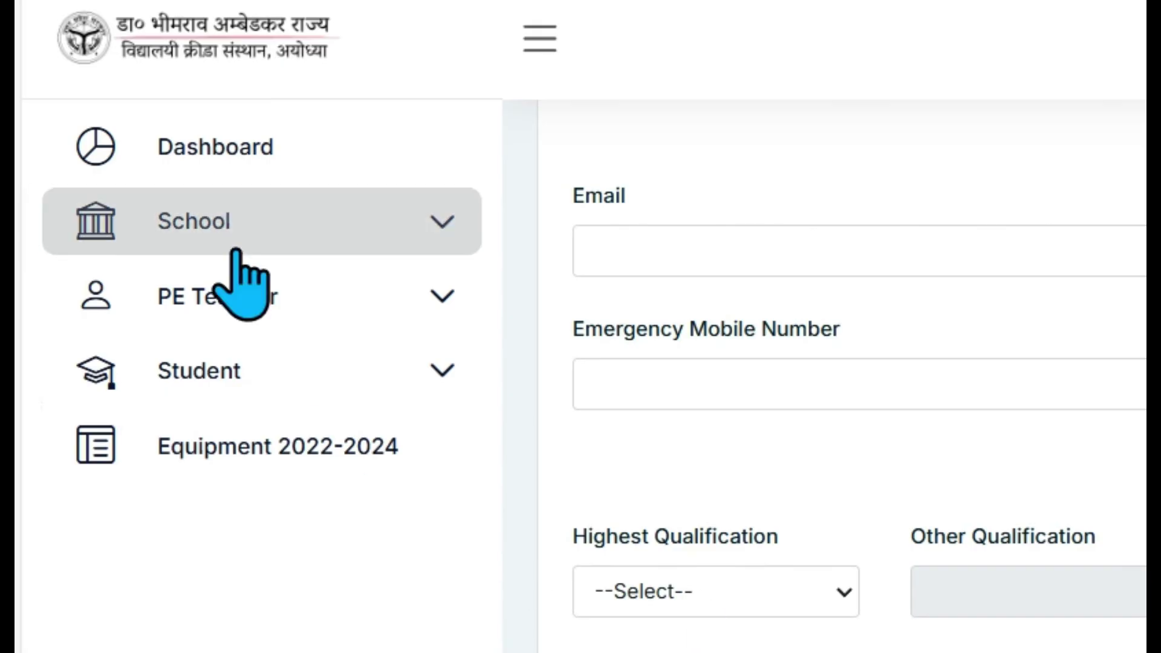
Check the options for PE teachers, and open the form for adding a student
click(365, 299)
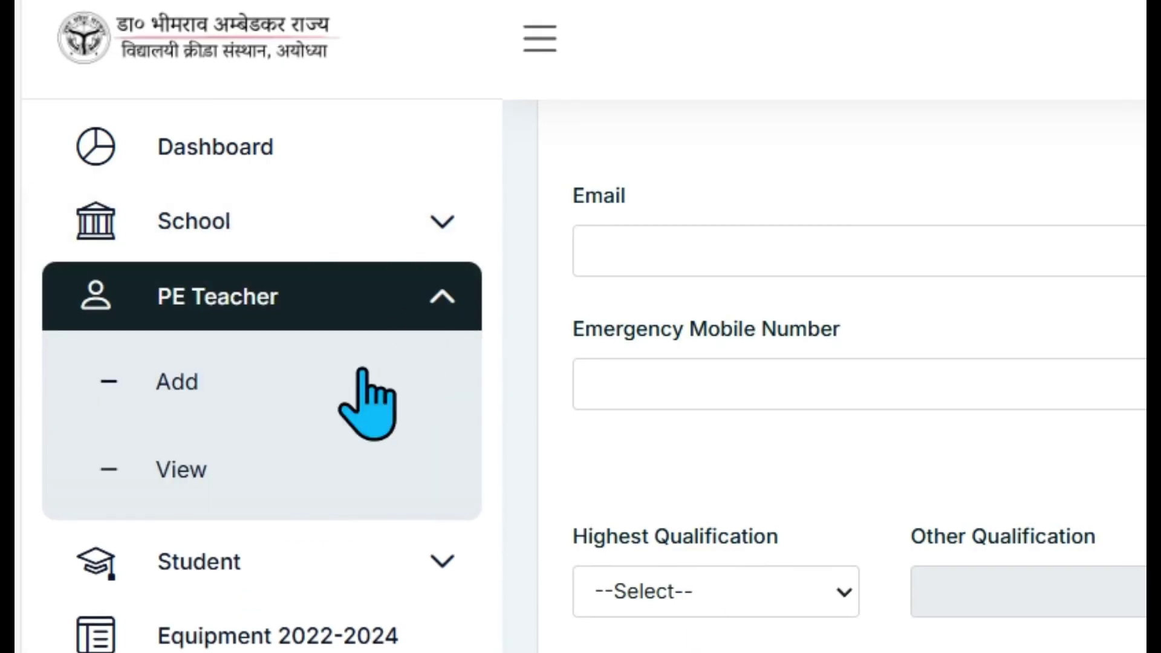
click(394, 479)
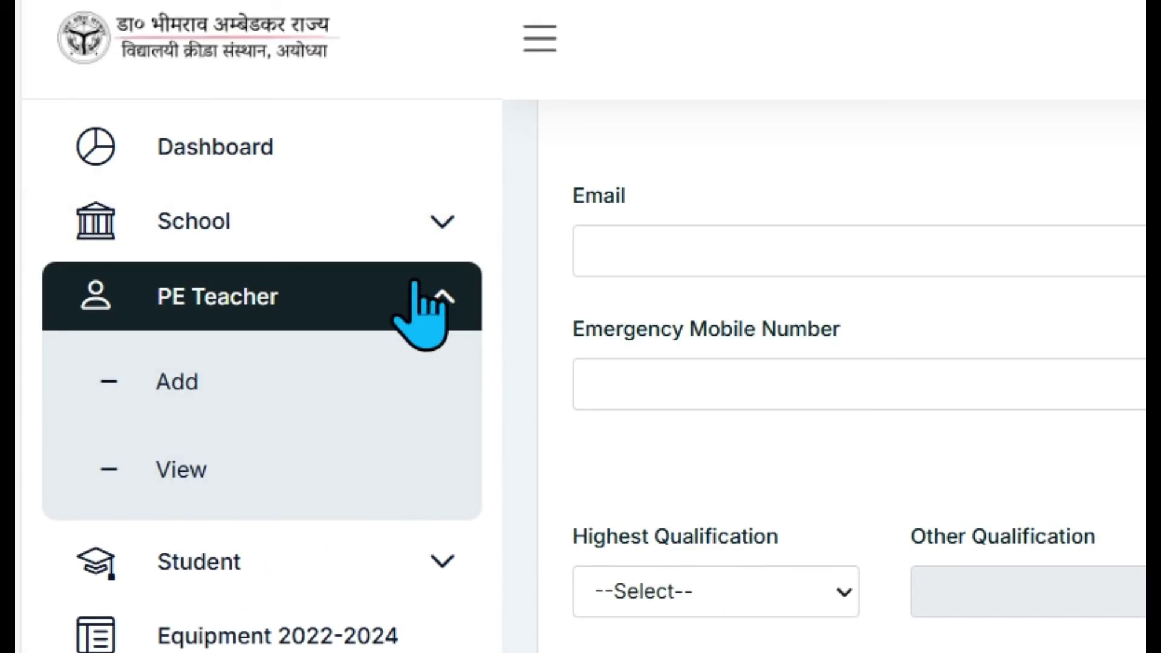
click(424, 306)
click(424, 378)
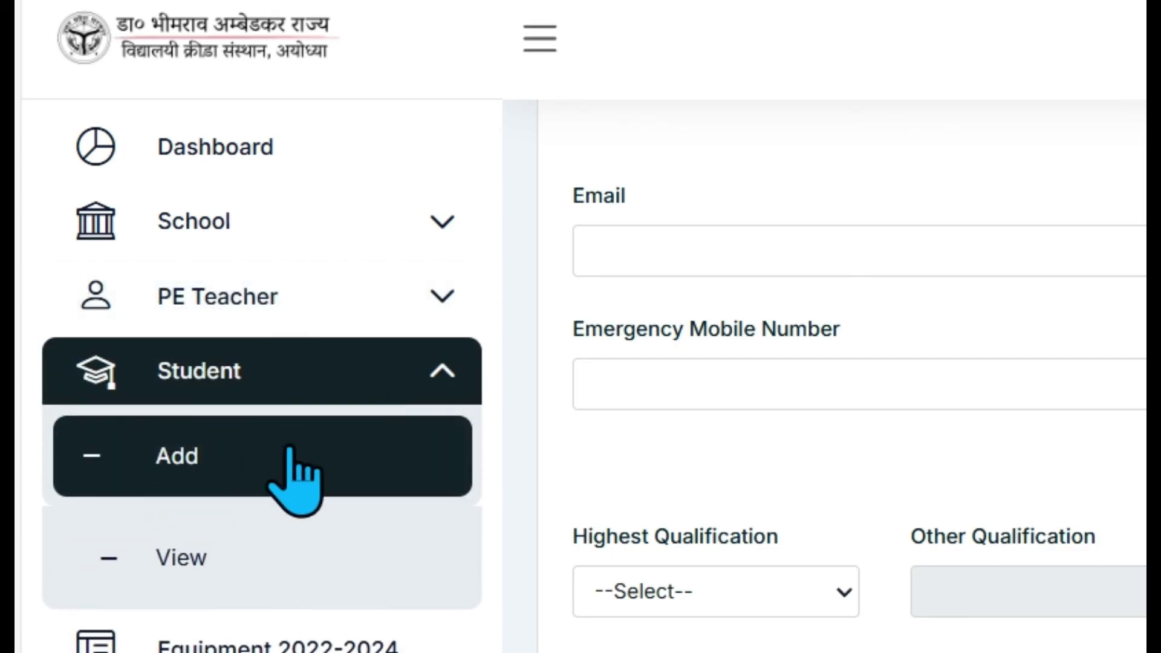
click(205, 464)
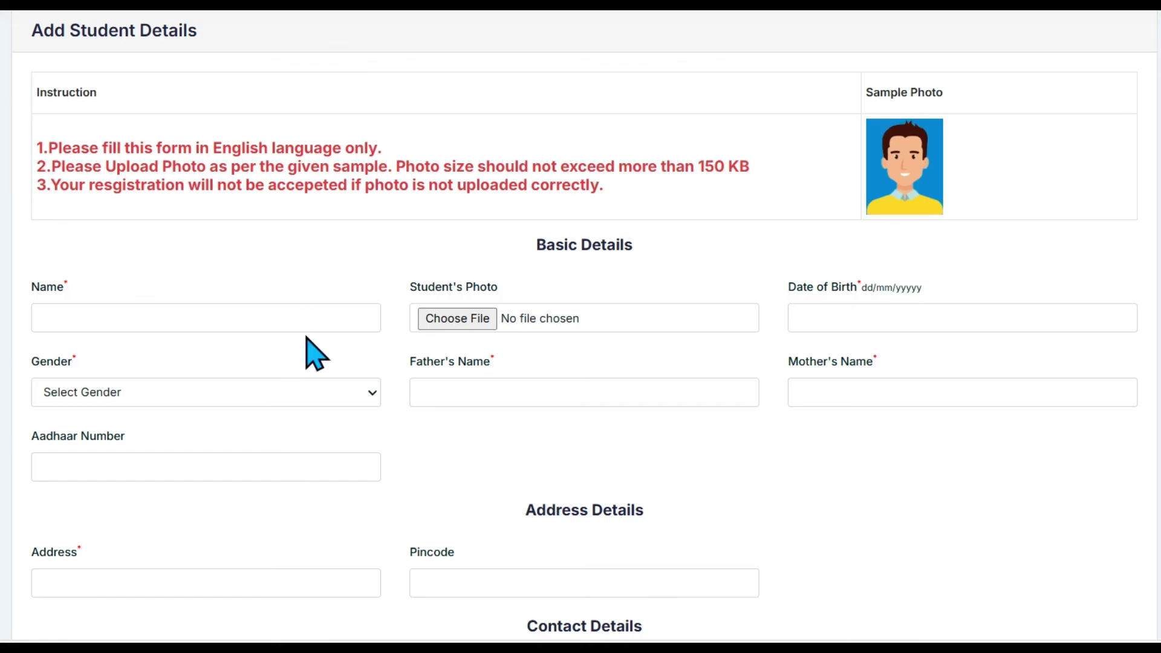
Examine the student form's basic, address, contact, academic and banking fields, including the transfer certificate upload and active status
scroll(312, 353, down, 2)
scroll(312, 354, down, 2)
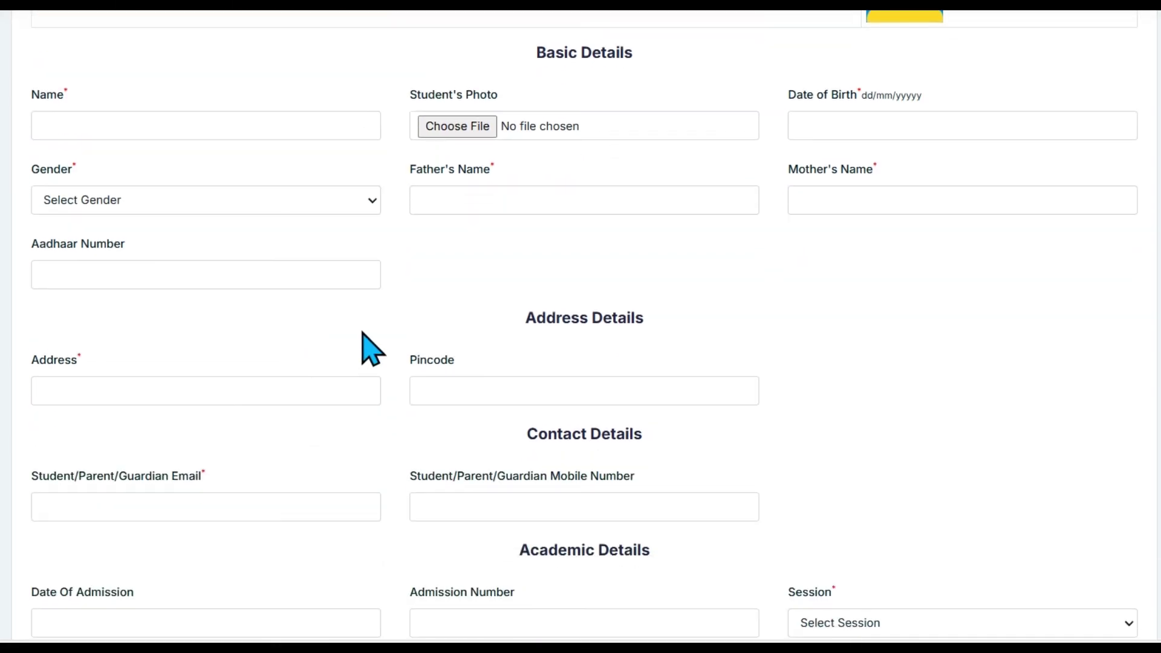
click(85, 126)
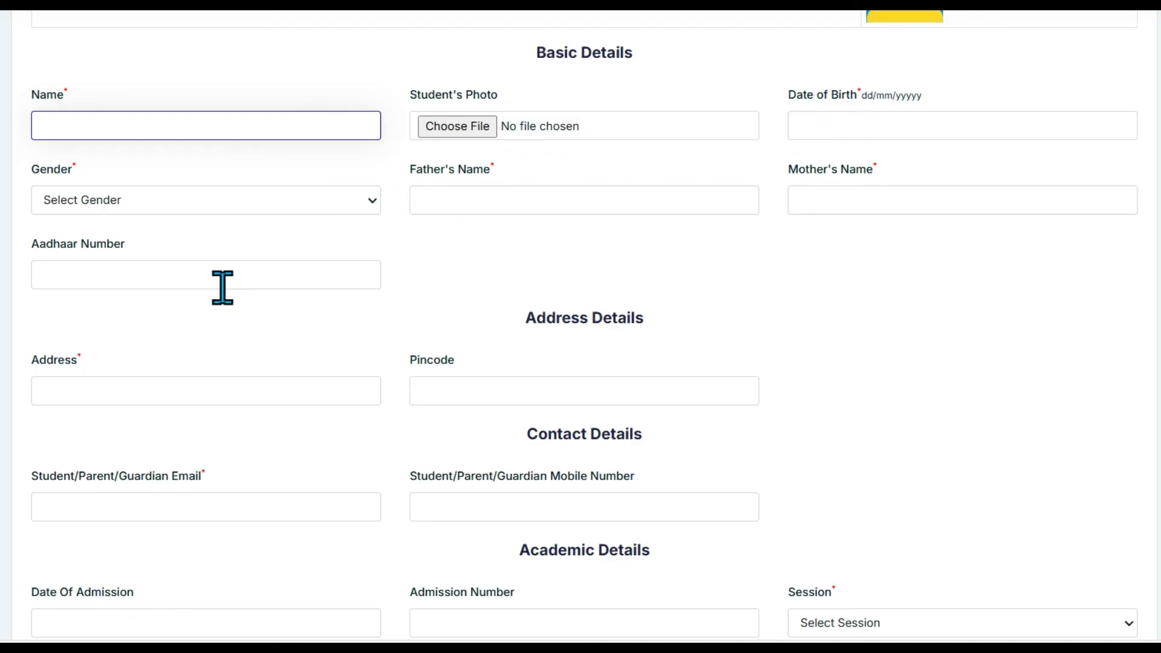
scroll(222, 287, down, 5)
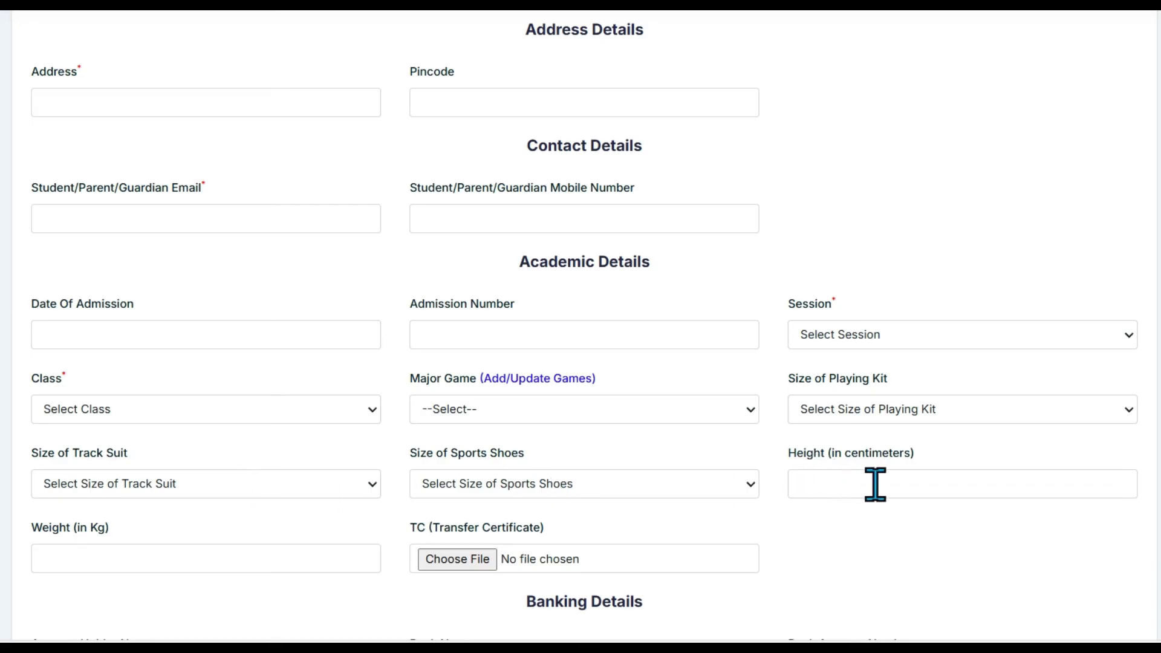
scroll(69, 541, down, 2)
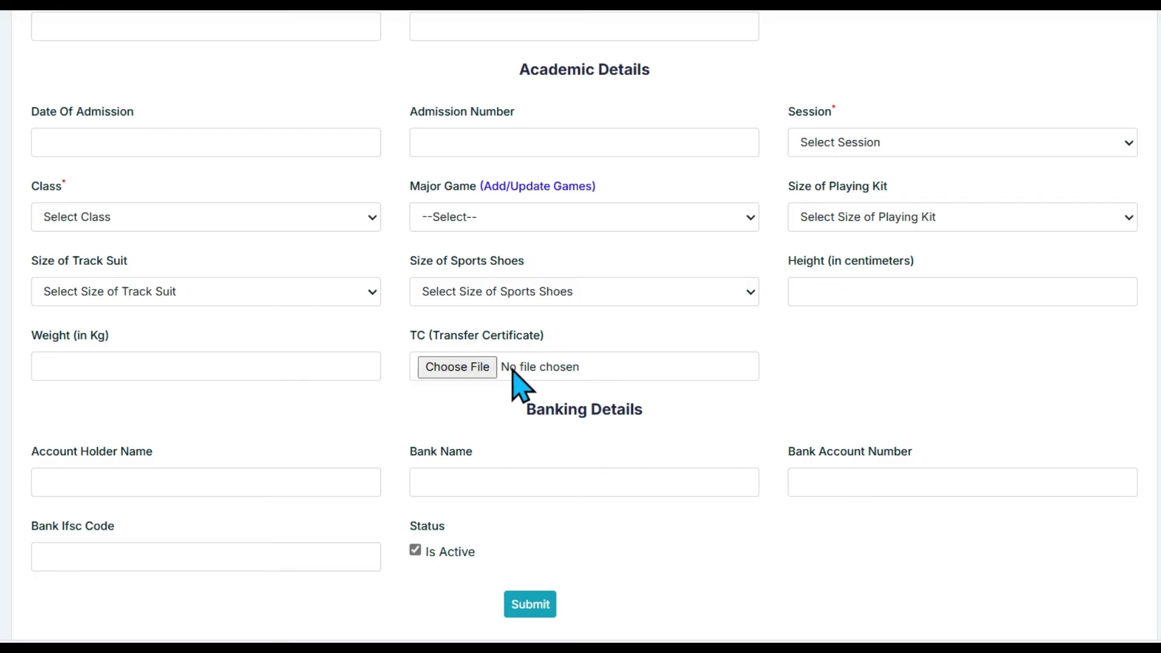
scroll(152, 479, down, 1)
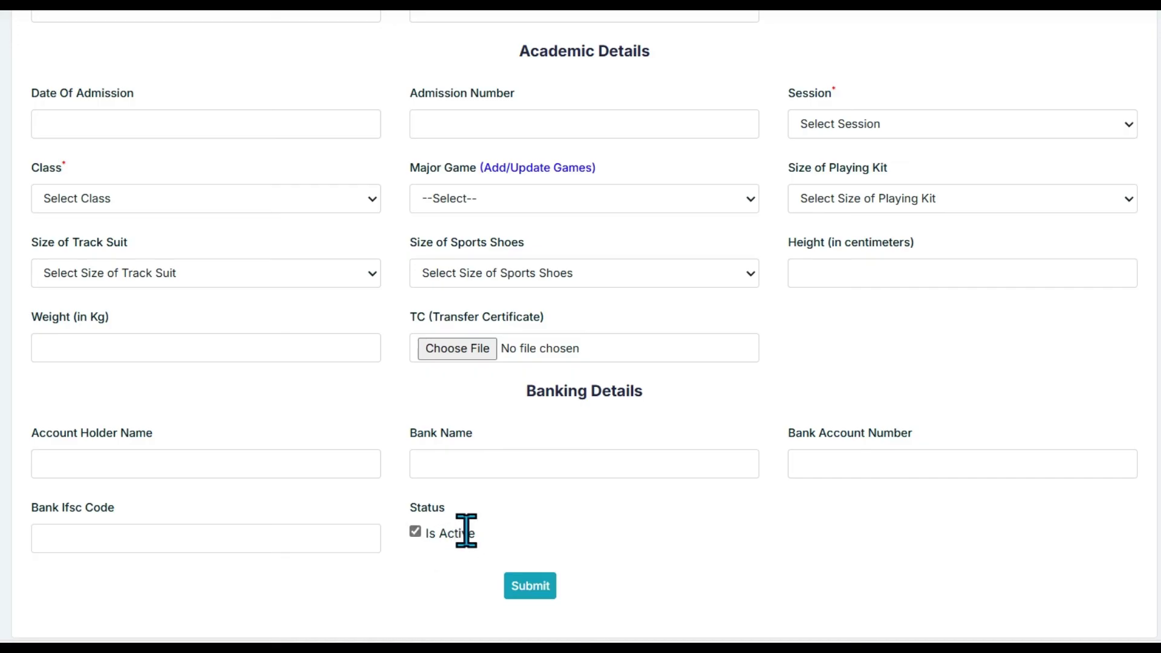
scroll(585, 326, up, 1)
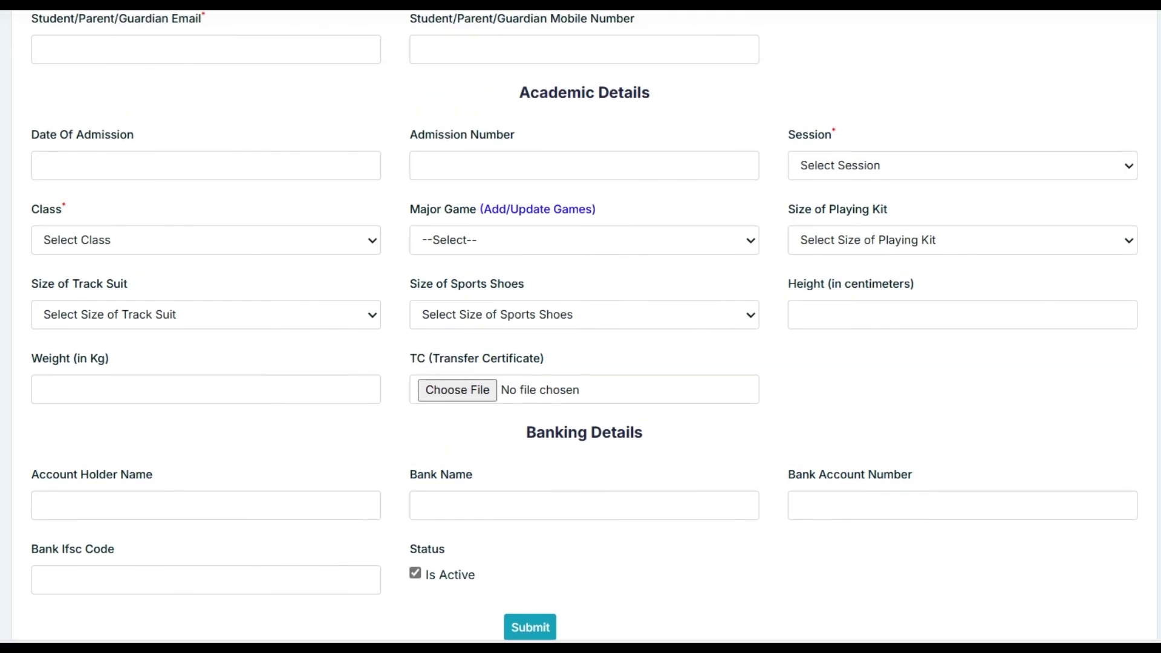
scroll(584, 327, down, 1)
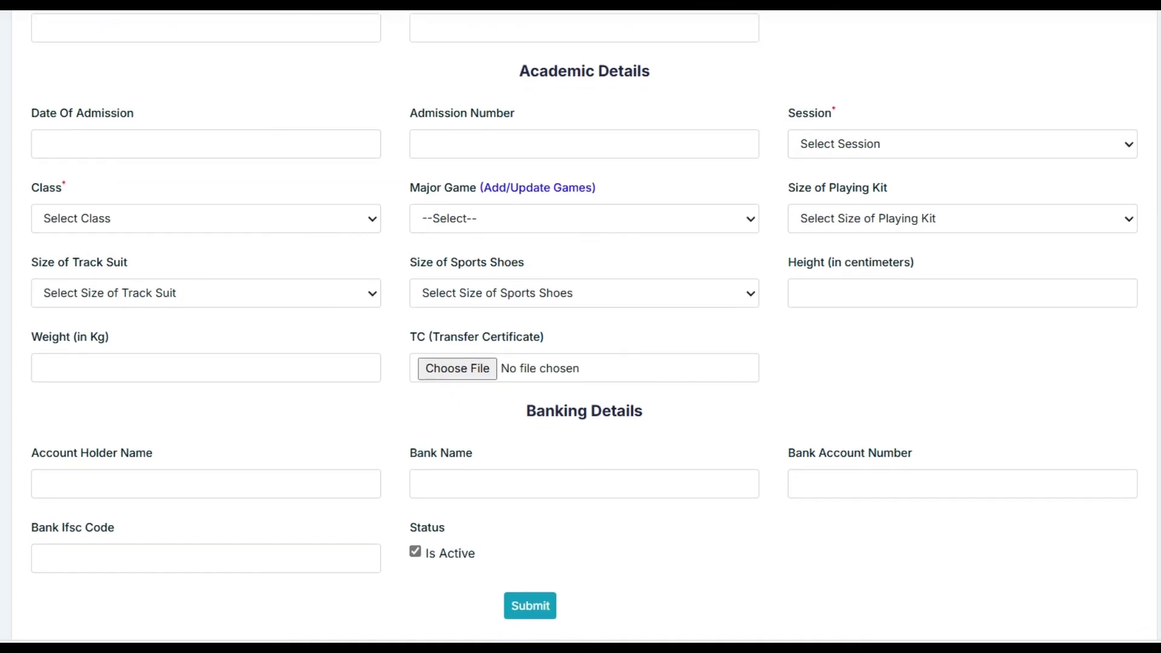
scroll(584, 326, up, 1)
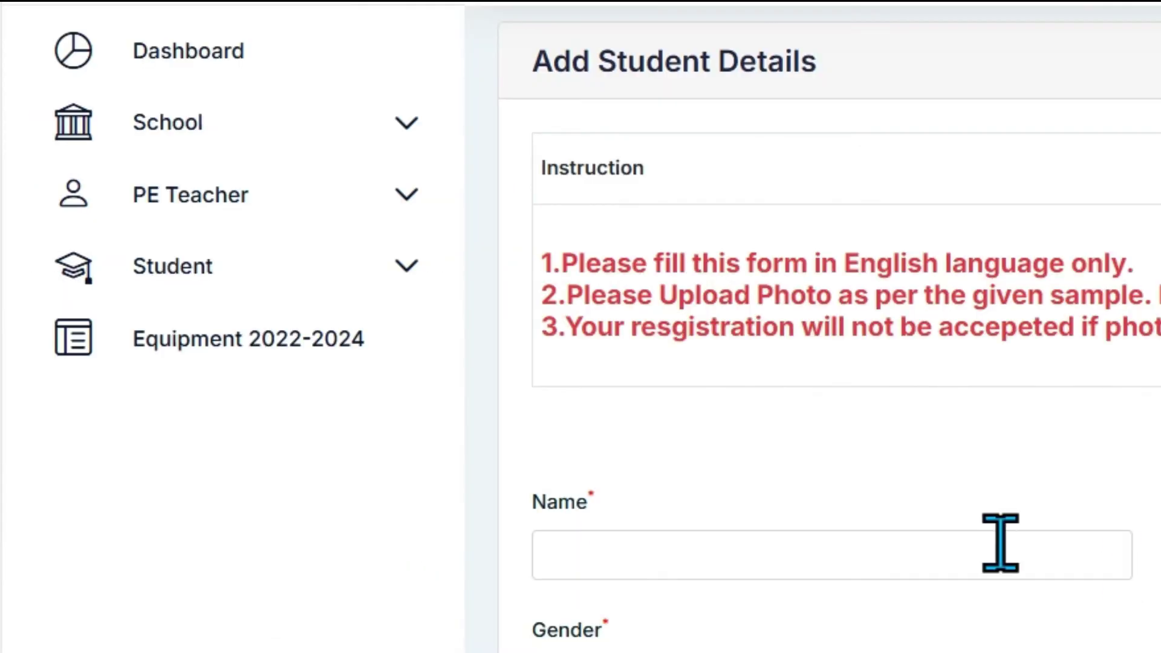
Check the student options, open the Equipment 2022-2024 page and read its heading
click(239, 272)
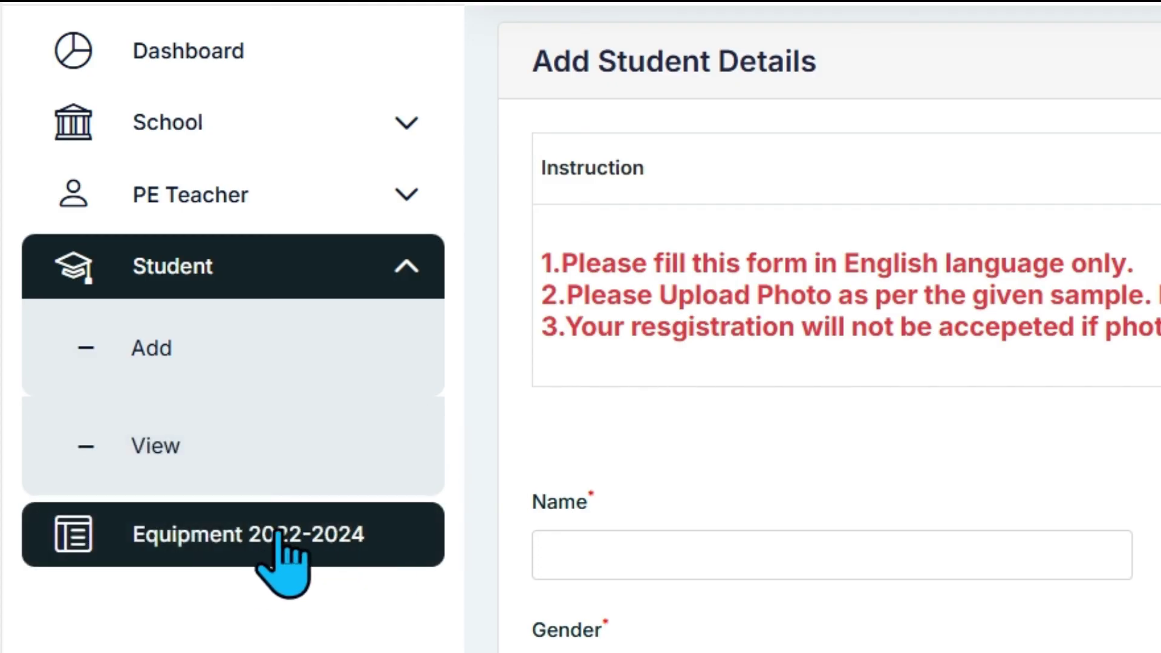
click(361, 538)
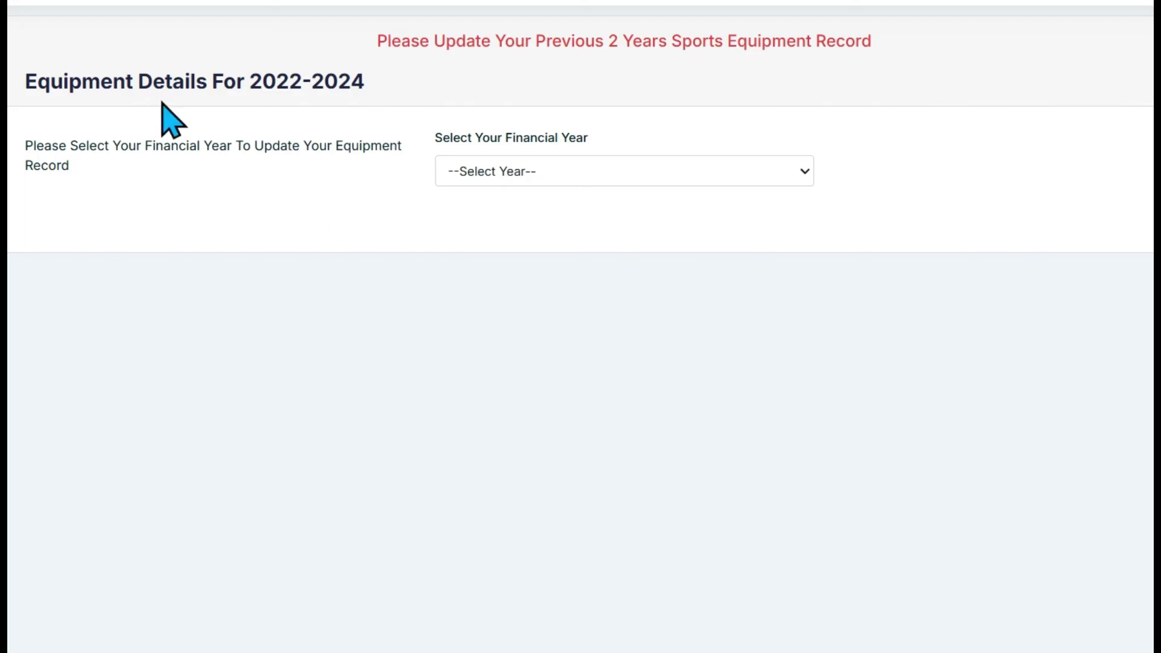
drag(37, 91, 356, 100)
click(361, 144)
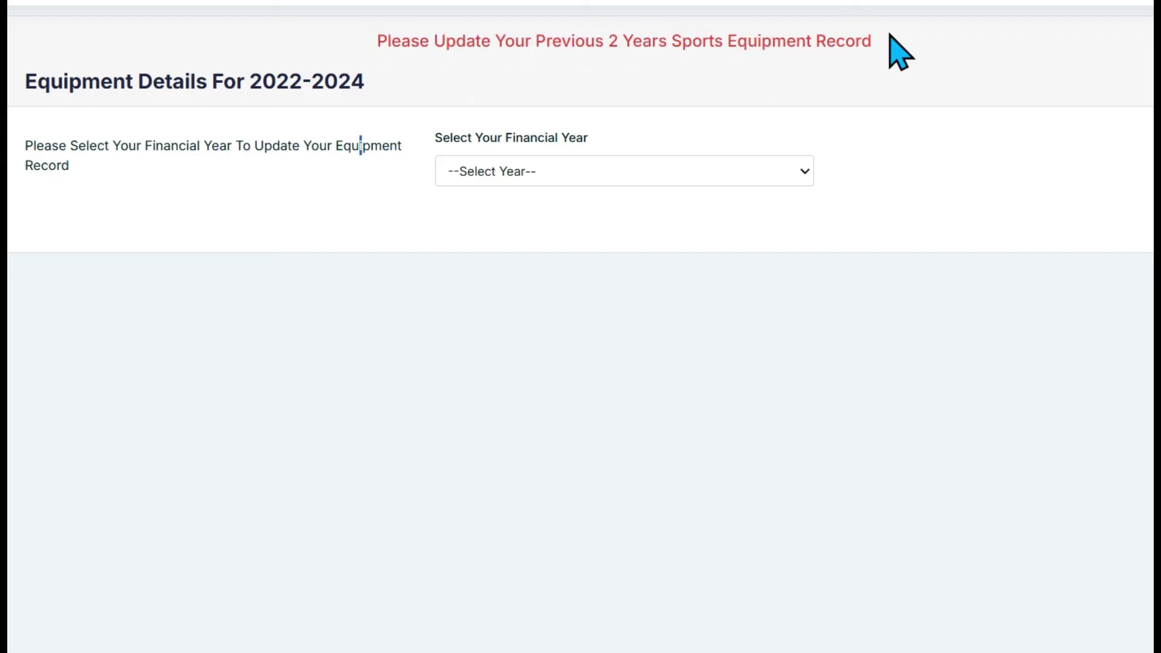
Select financial year 2022-2023 for the equipment record to view its games list, and switch the year to 2023-2024
click(617, 170)
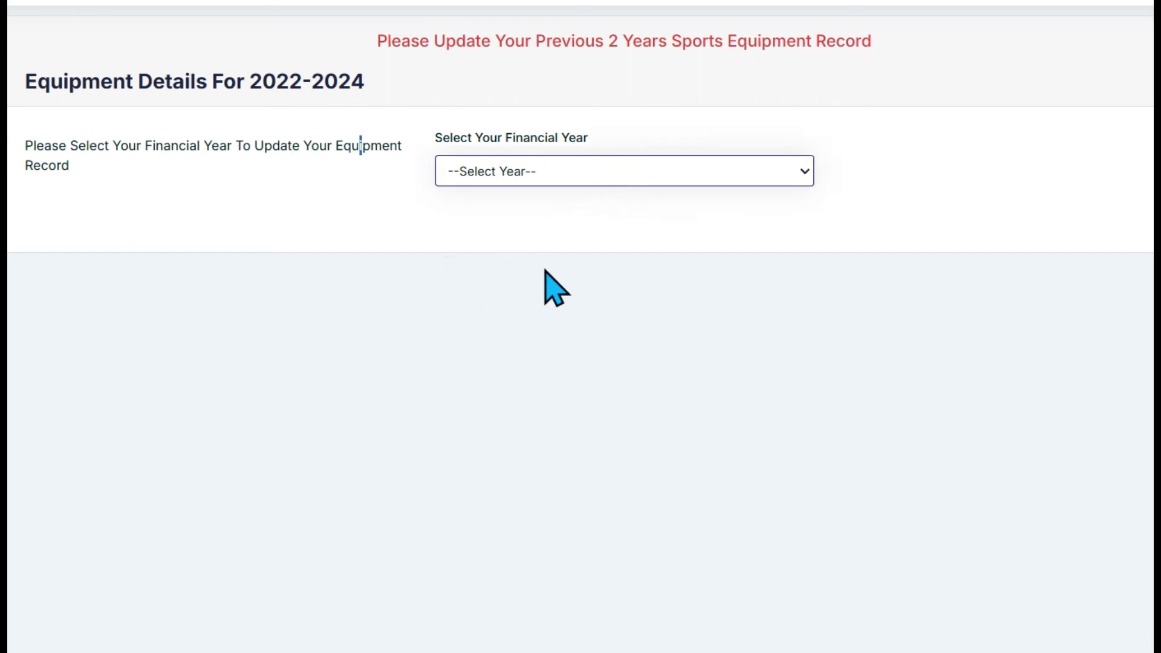
key(Down)
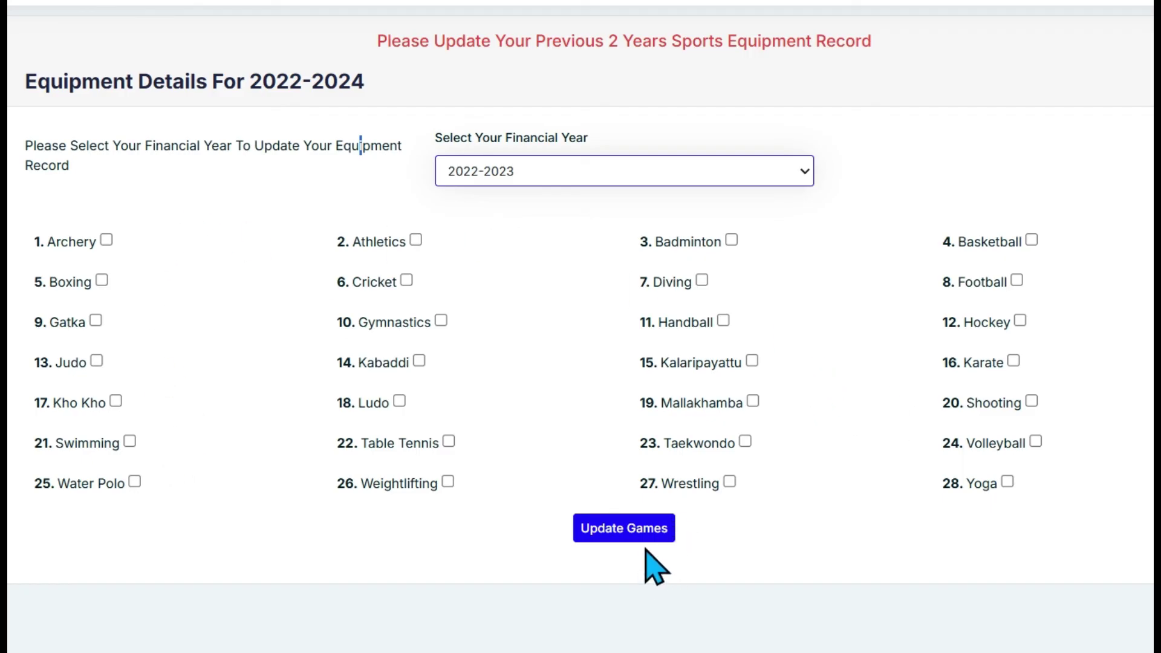
click(498, 254)
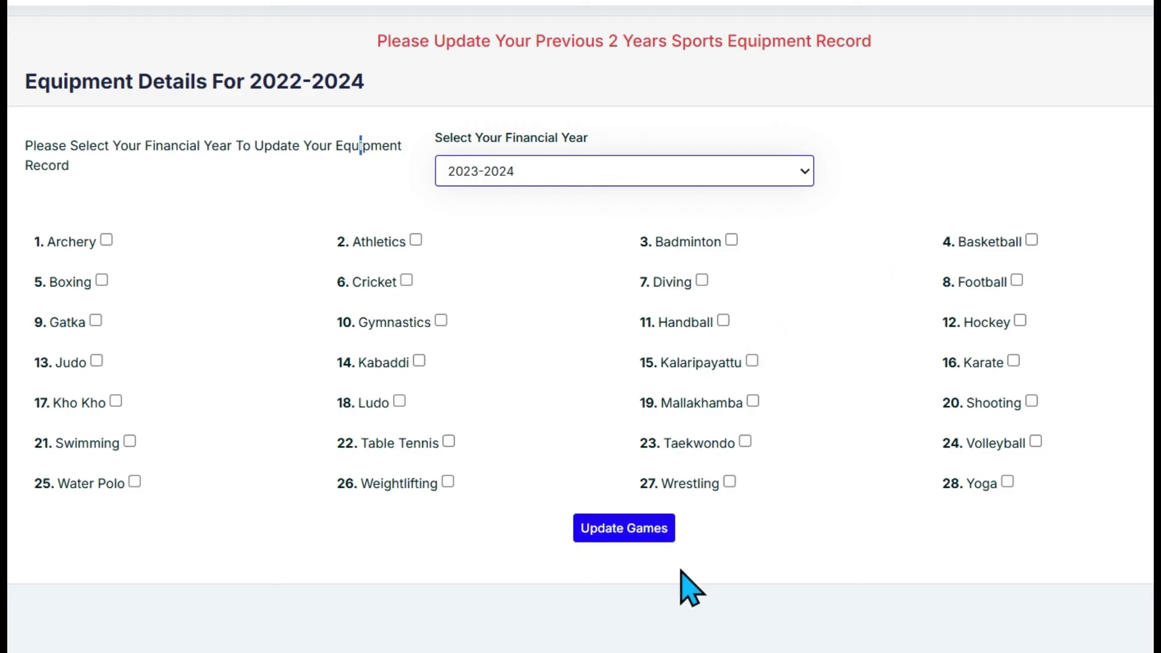